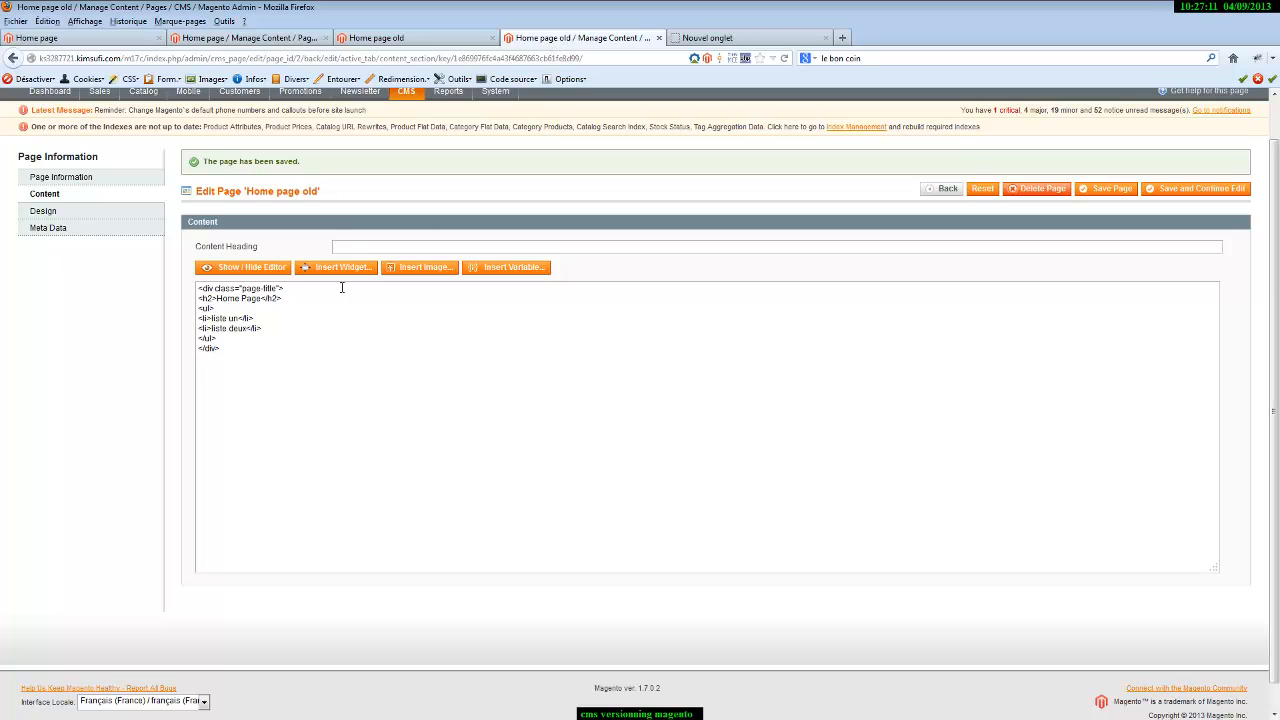
Switch the content of the 'Home page old' page from raw HTML to the visual editor
scroll(505, 456, up, 1)
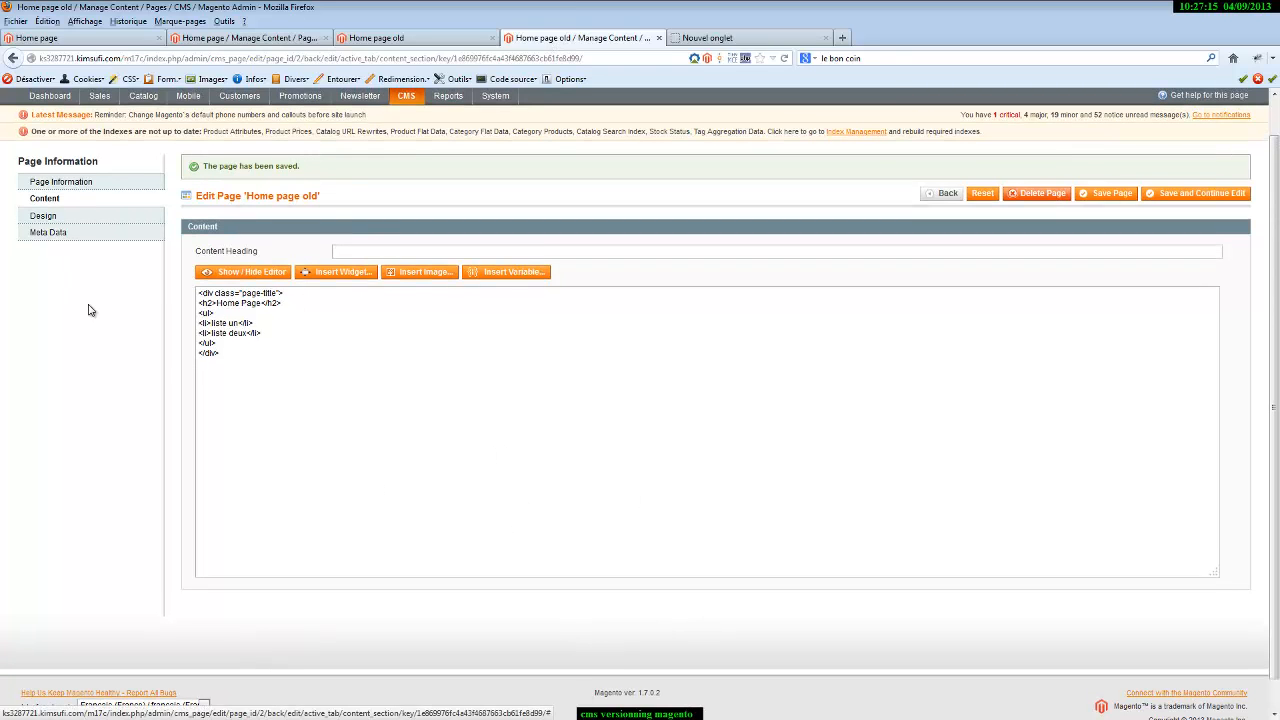
scroll(78, 200, up, 2)
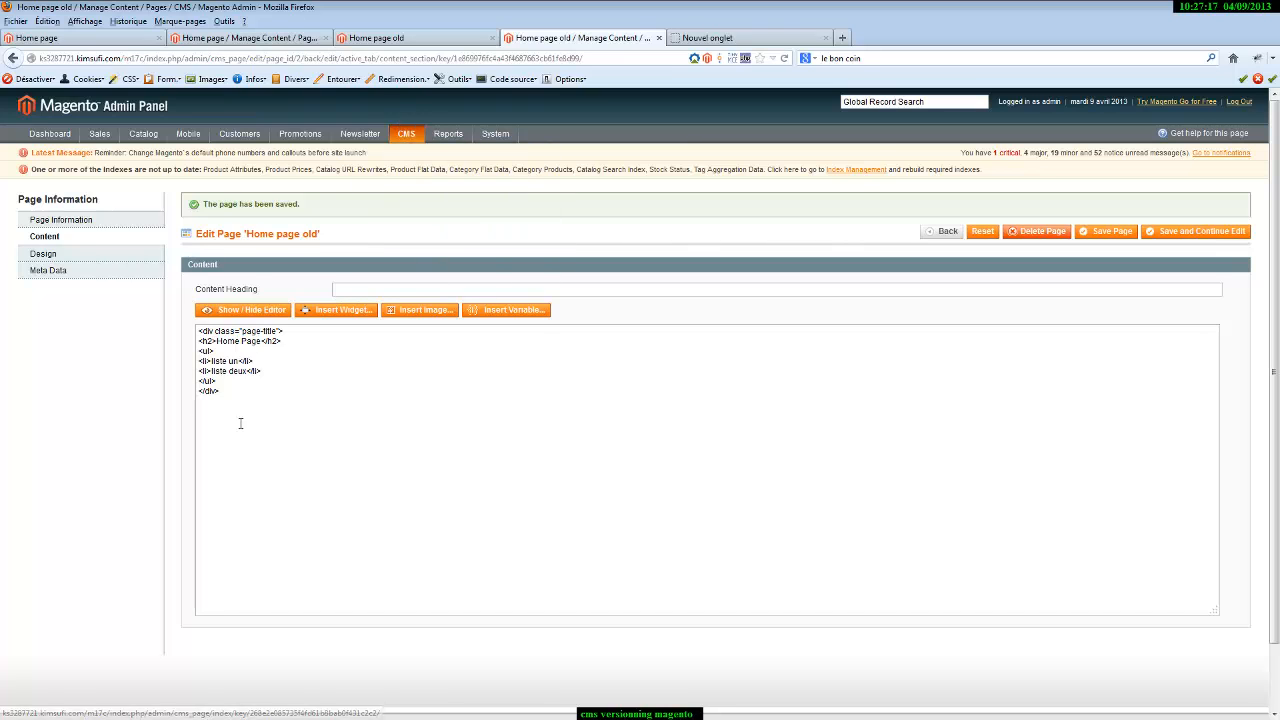
scroll(269, 360, down, 1)
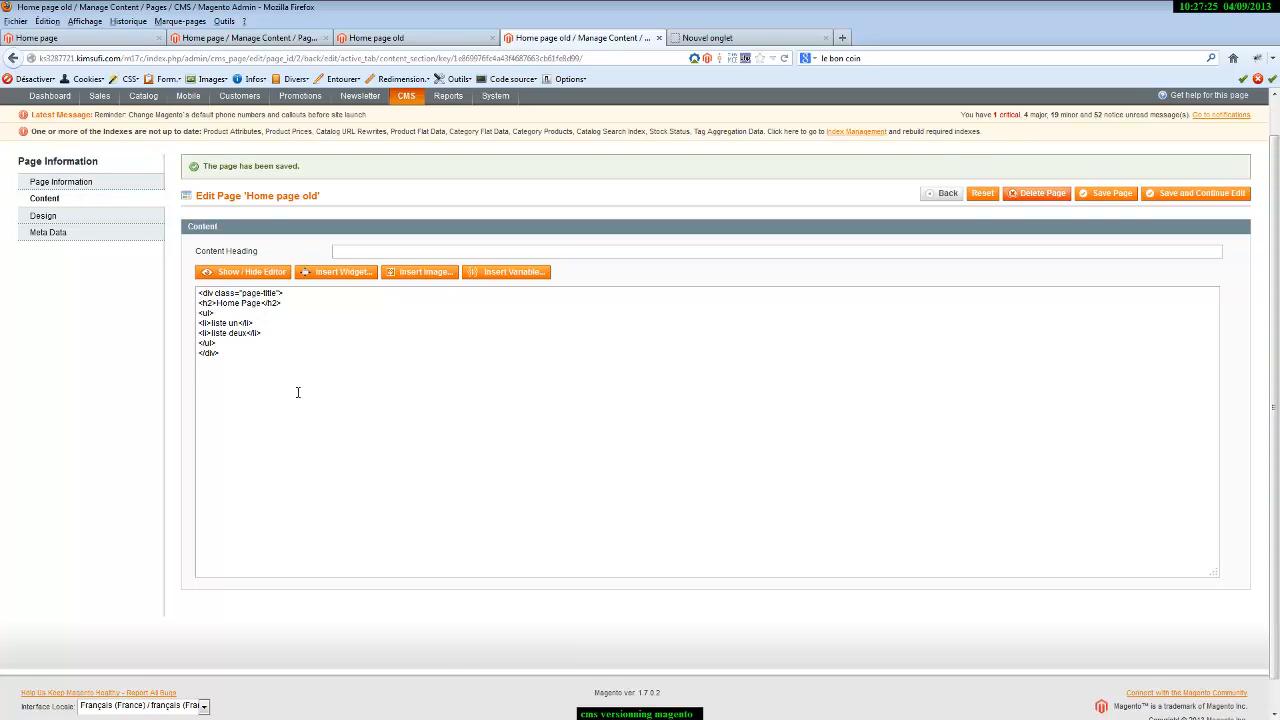
click(232, 272)
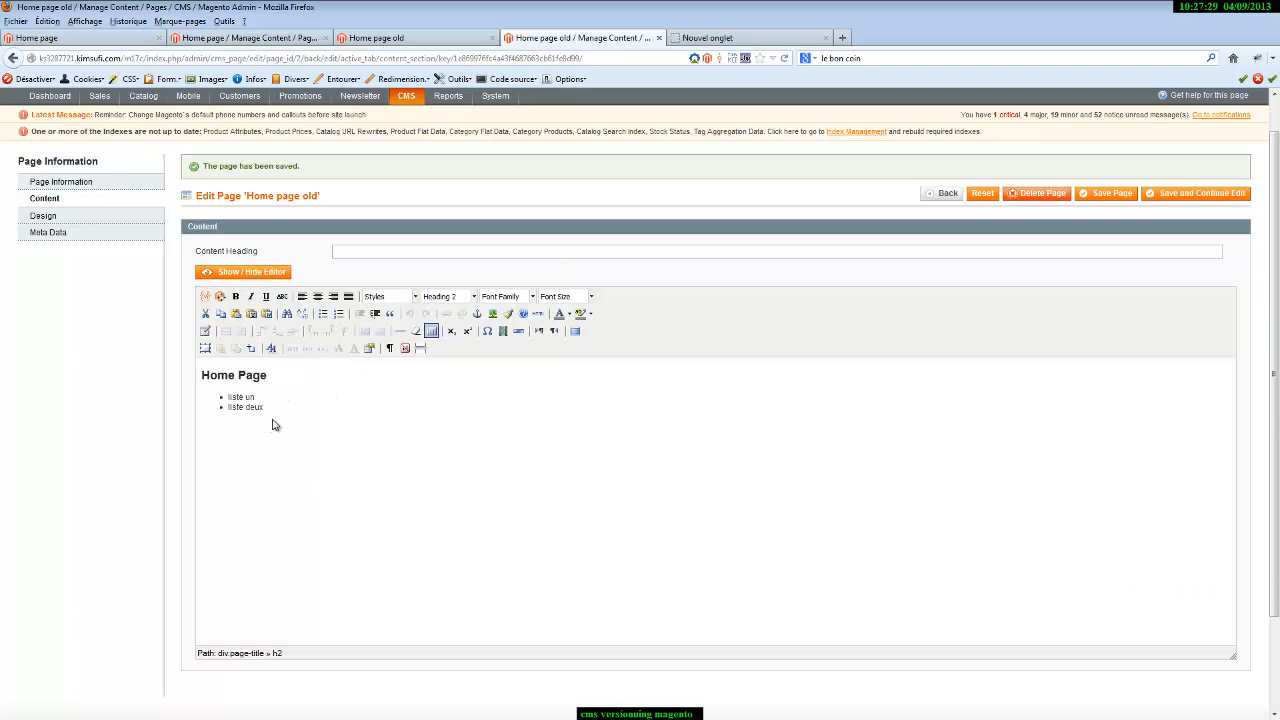
Bring up the other 'Home page' edit form and look over its highlighted code editor and Revisions section
click(250, 38)
scroll(415, 326, up, 2)
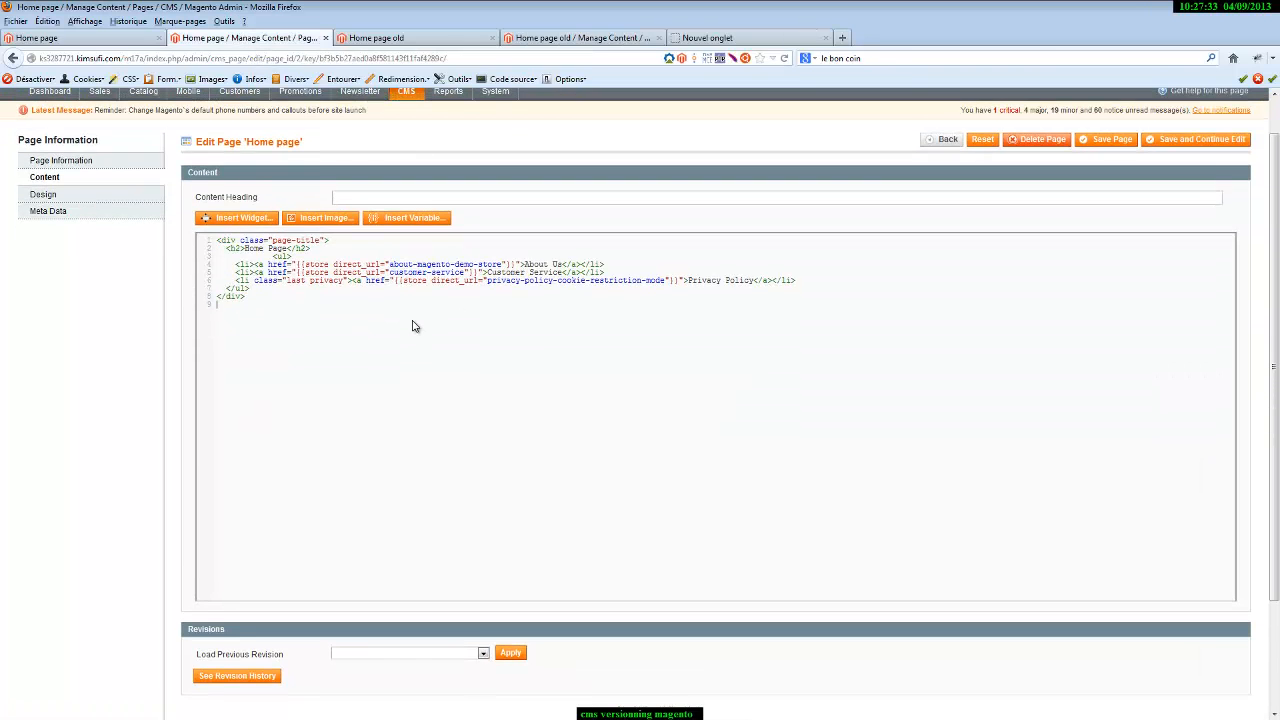
scroll(357, 377, down, 3)
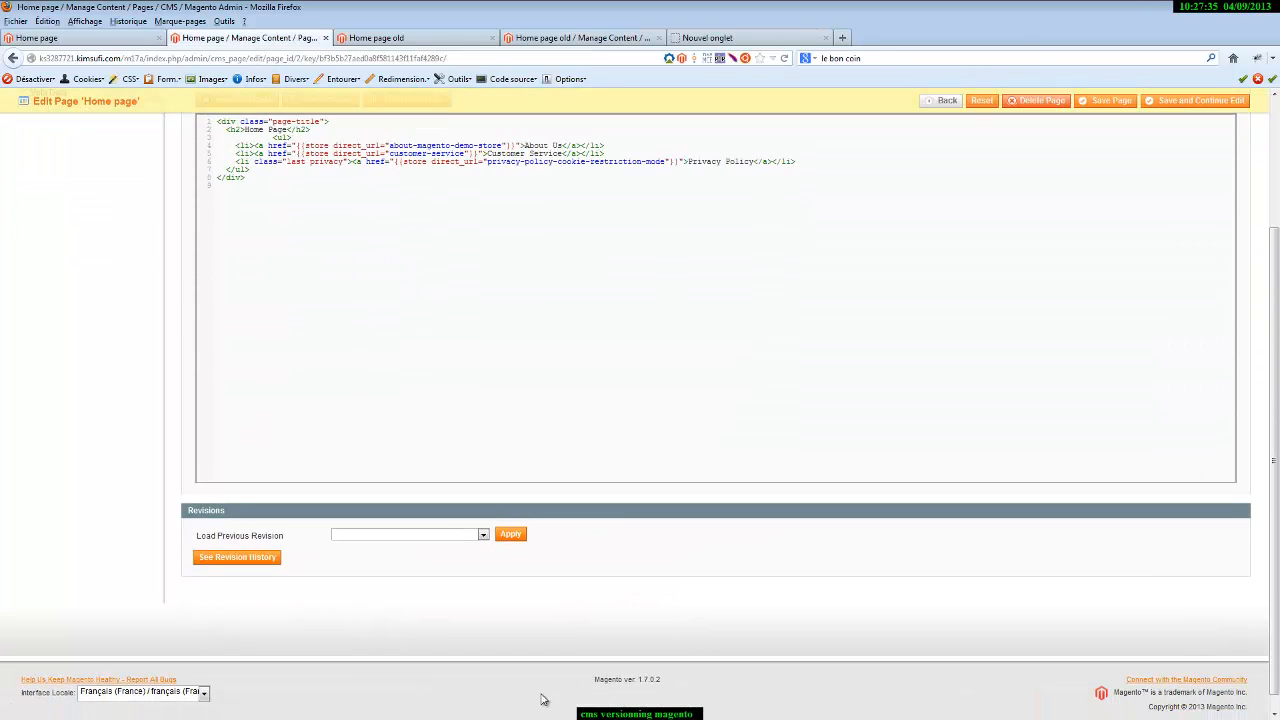
scroll(300, 423, up, 4)
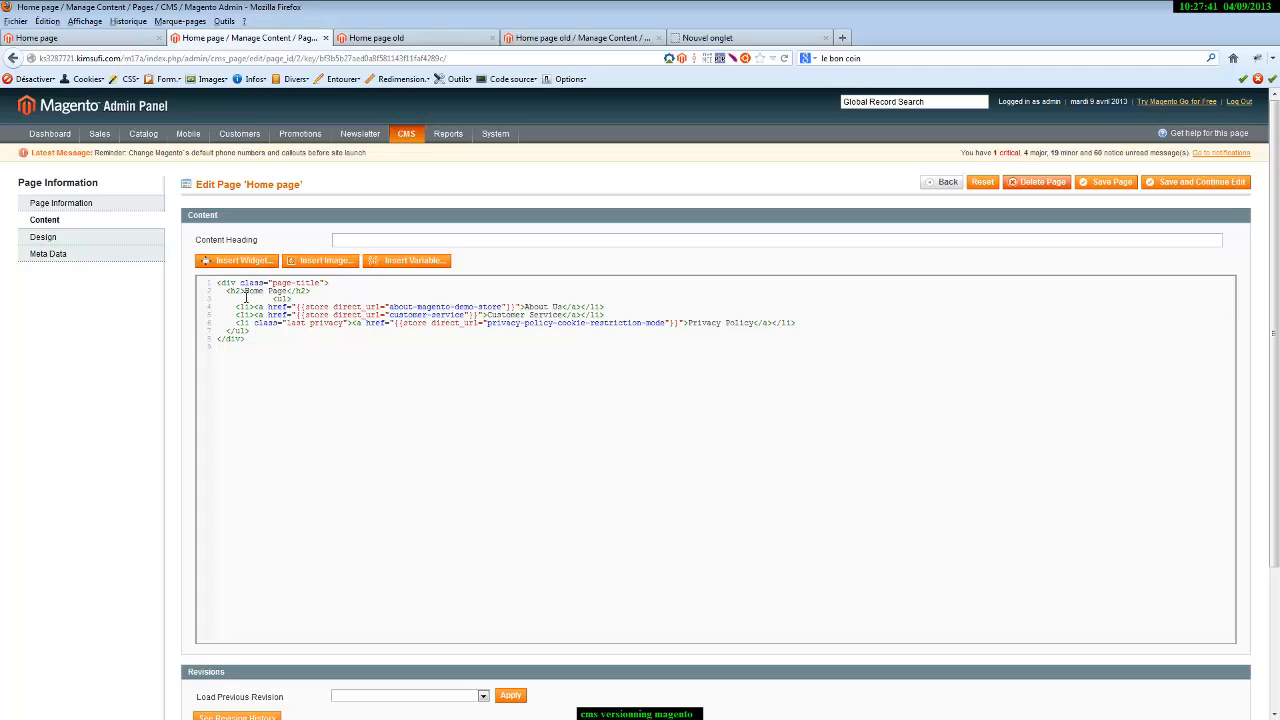
Indent the opening ul line and the About Us, Customer Service and Privacy Policy list items further in the page's HTML
key(Tab)
click(231, 308)
key(Tab)
key(Tab)
key(Tab)
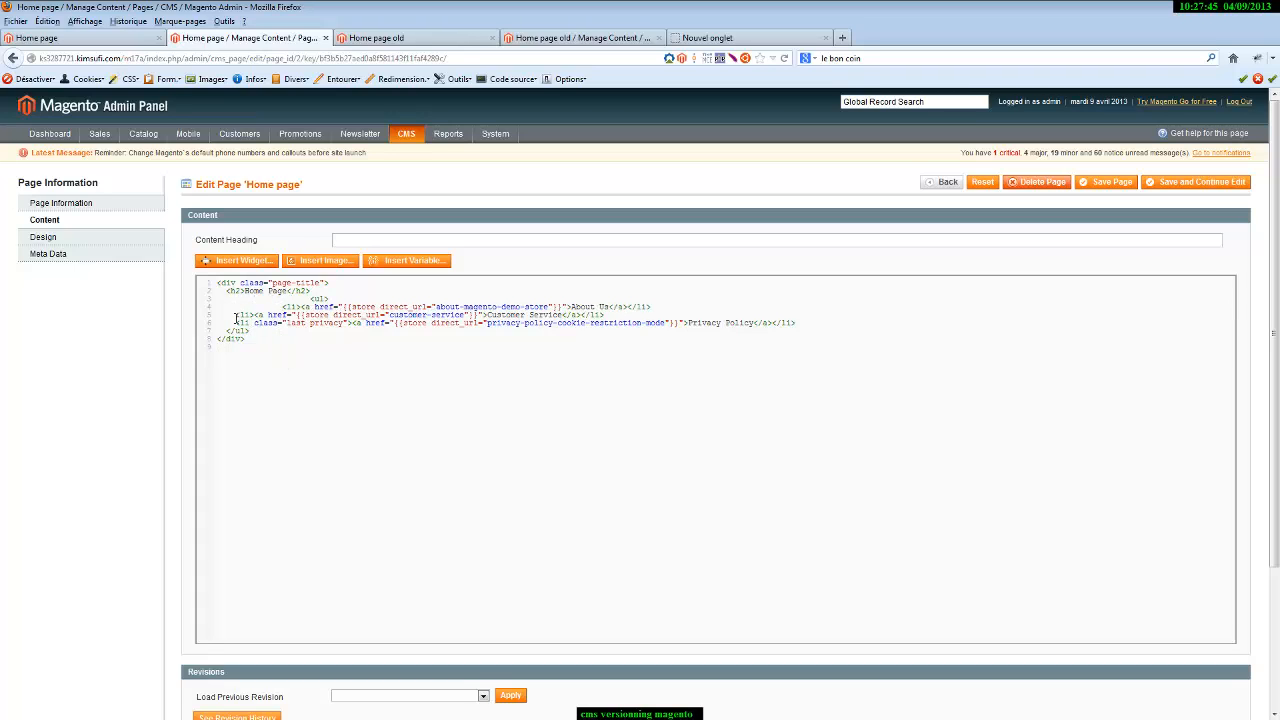
click(236, 316)
key(Tab)
key(Tab)
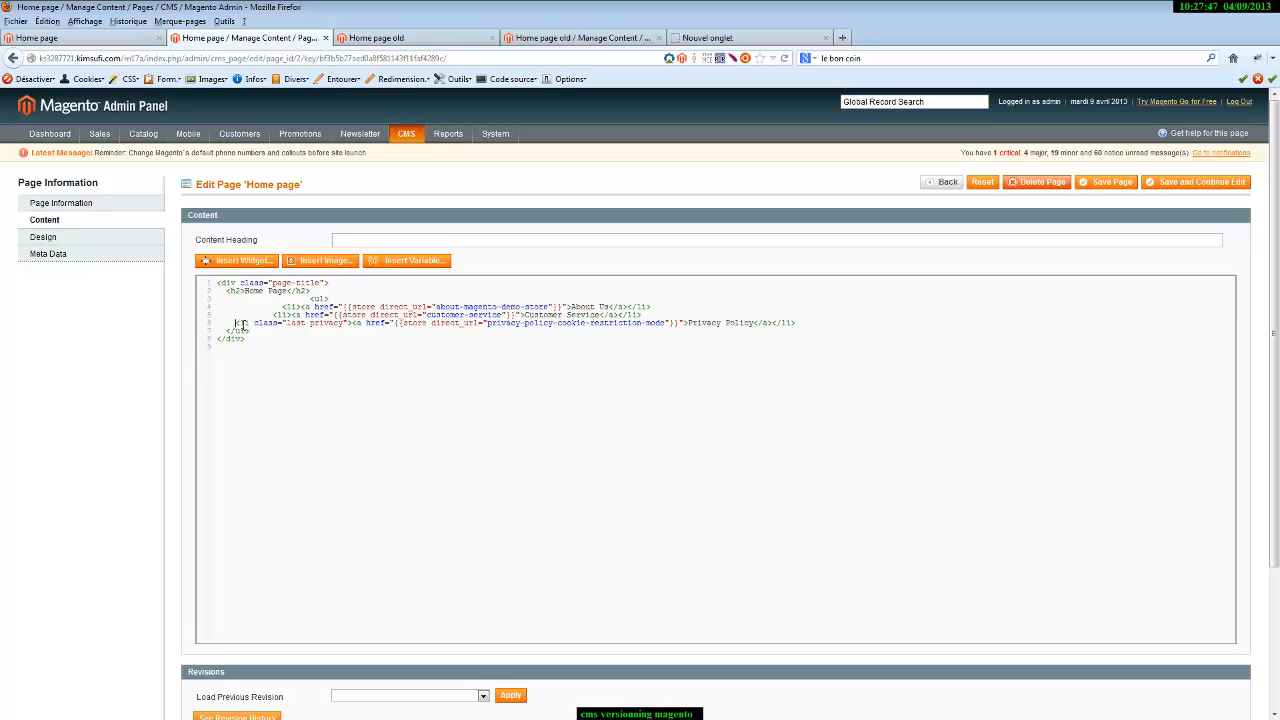
click(242, 324)
key(Tab)
key(Tab)
key(Tab)
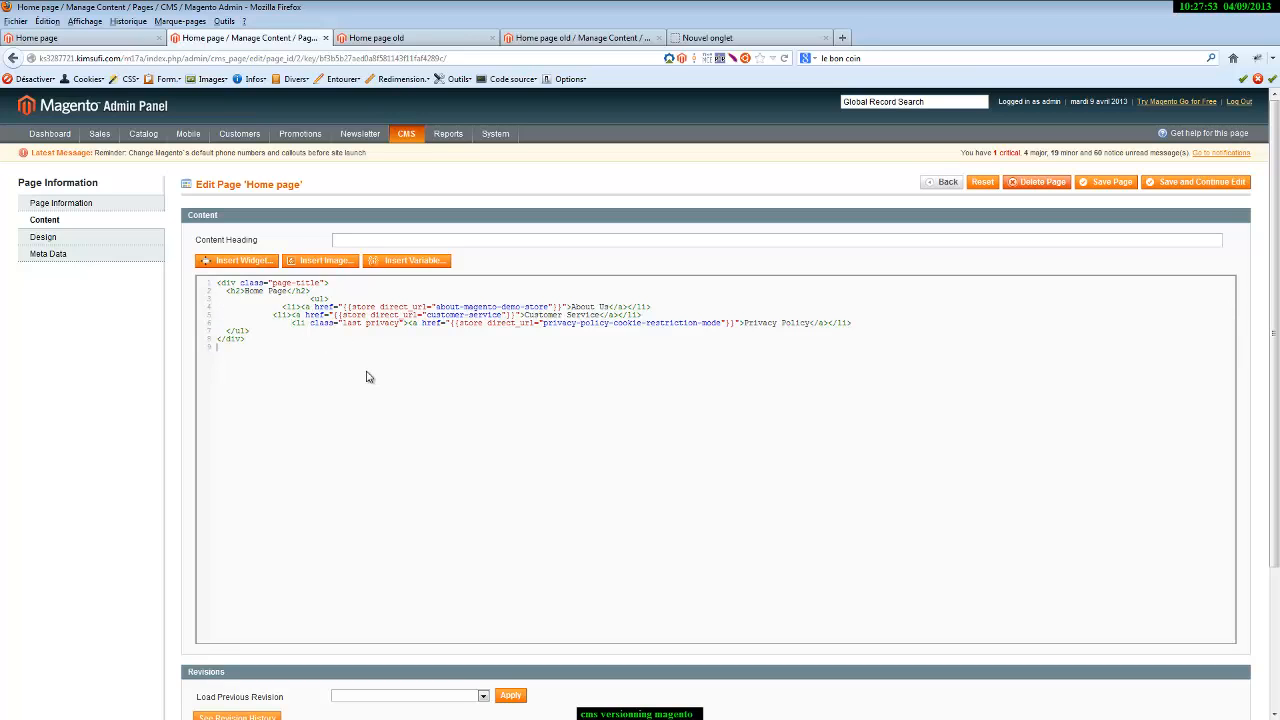
Save the edited Home page while keeping it open for editing
scroll(330, 374, down, 2)
scroll(330, 374, up, 1)
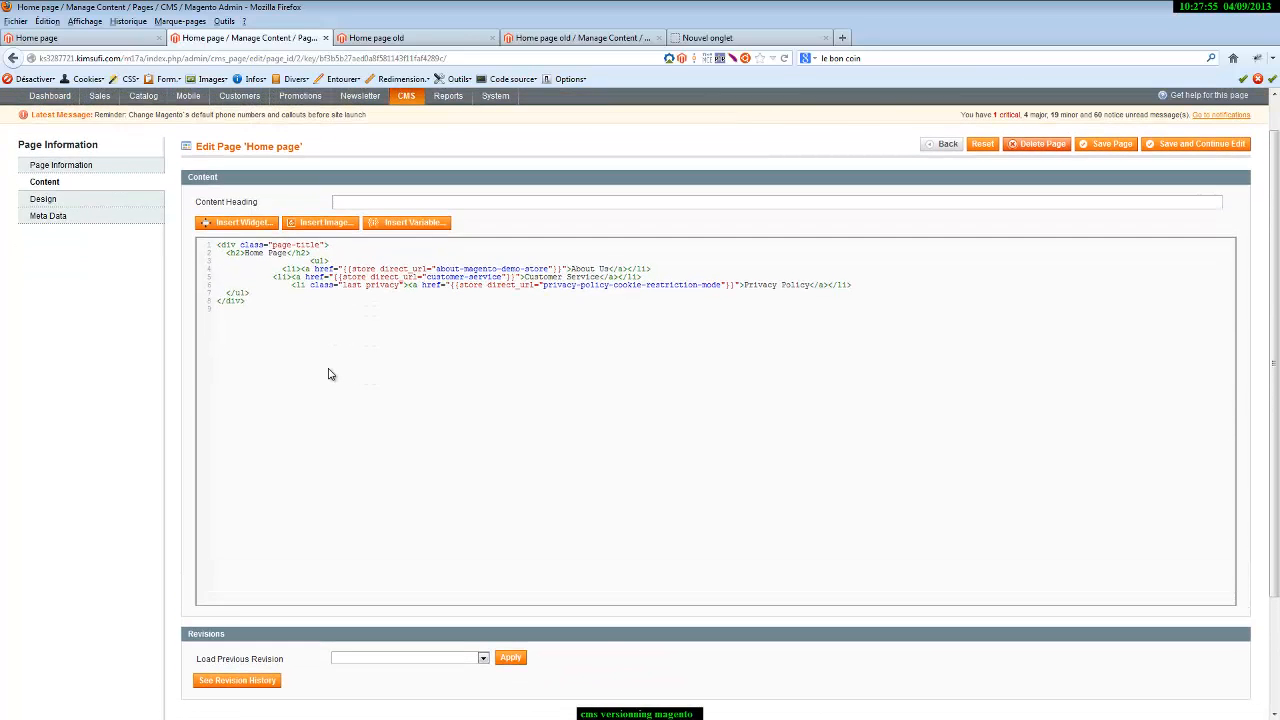
scroll(340, 335, up, 1)
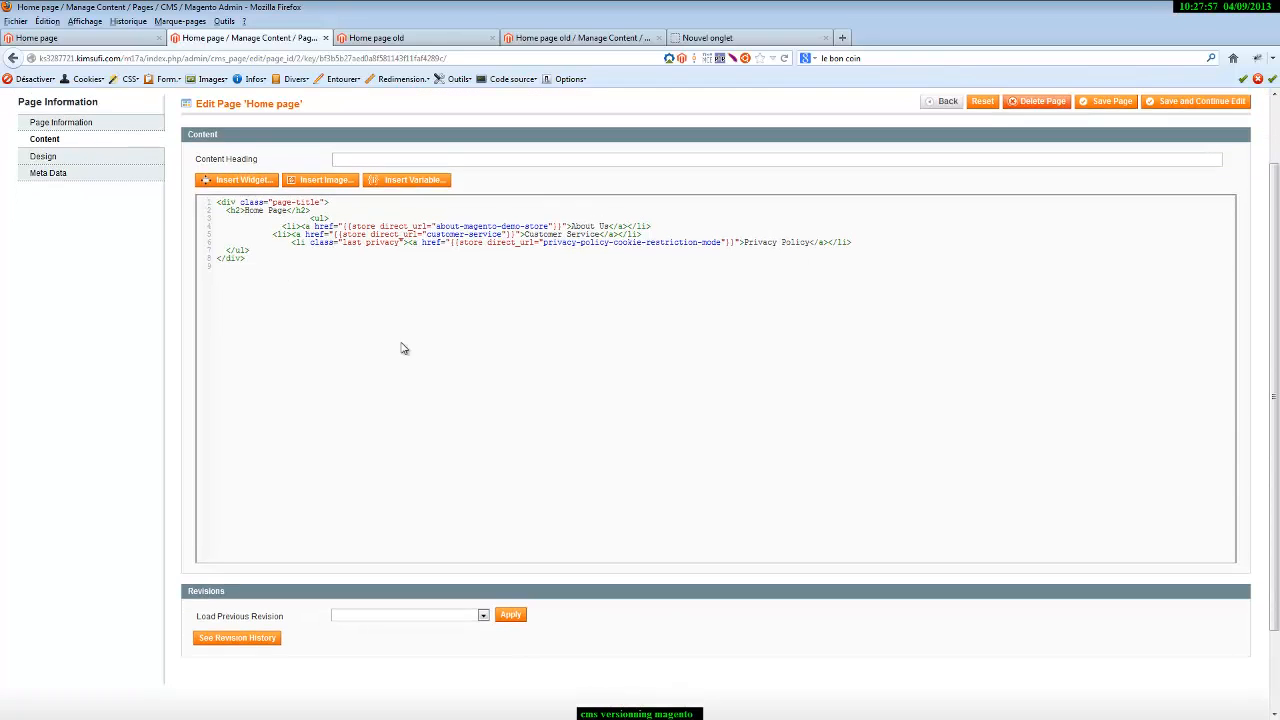
click(1200, 160)
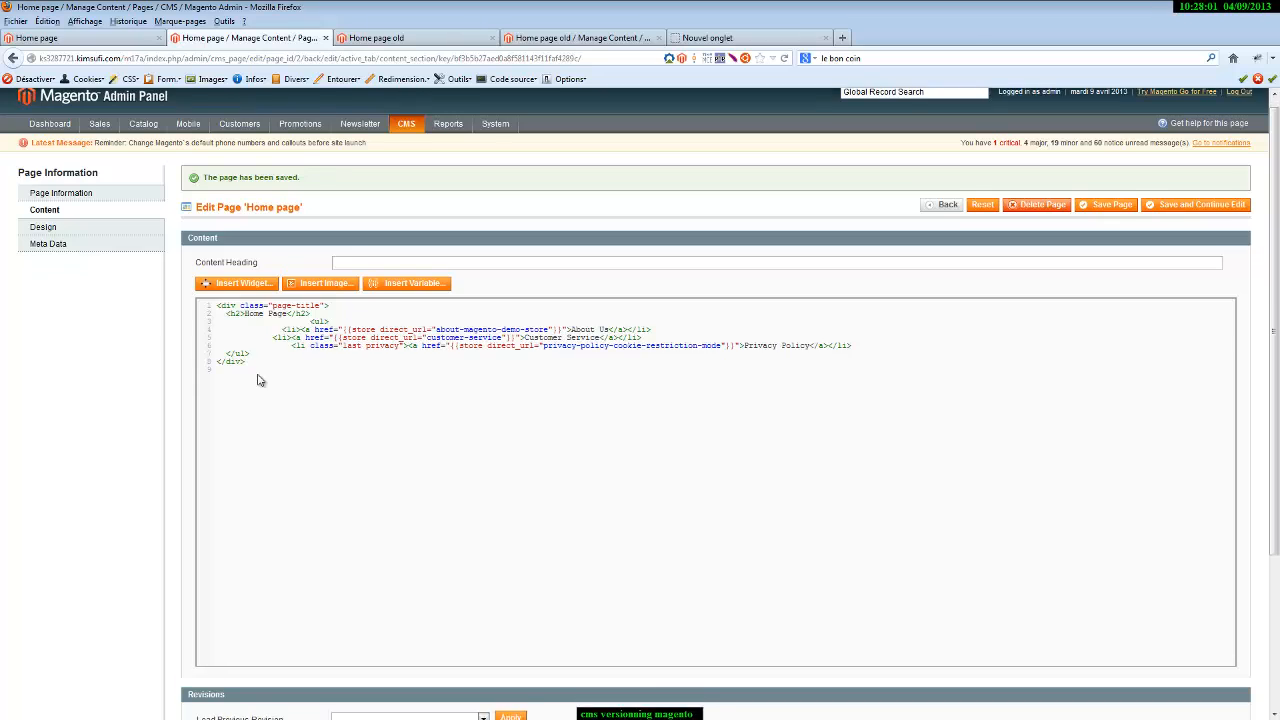
Load the previous revision 'Revision 9 avr. 2013 10:26:37 (Newest)' and display the page's content
scroll(440, 525, down, 2)
scroll(307, 258, up, 1)
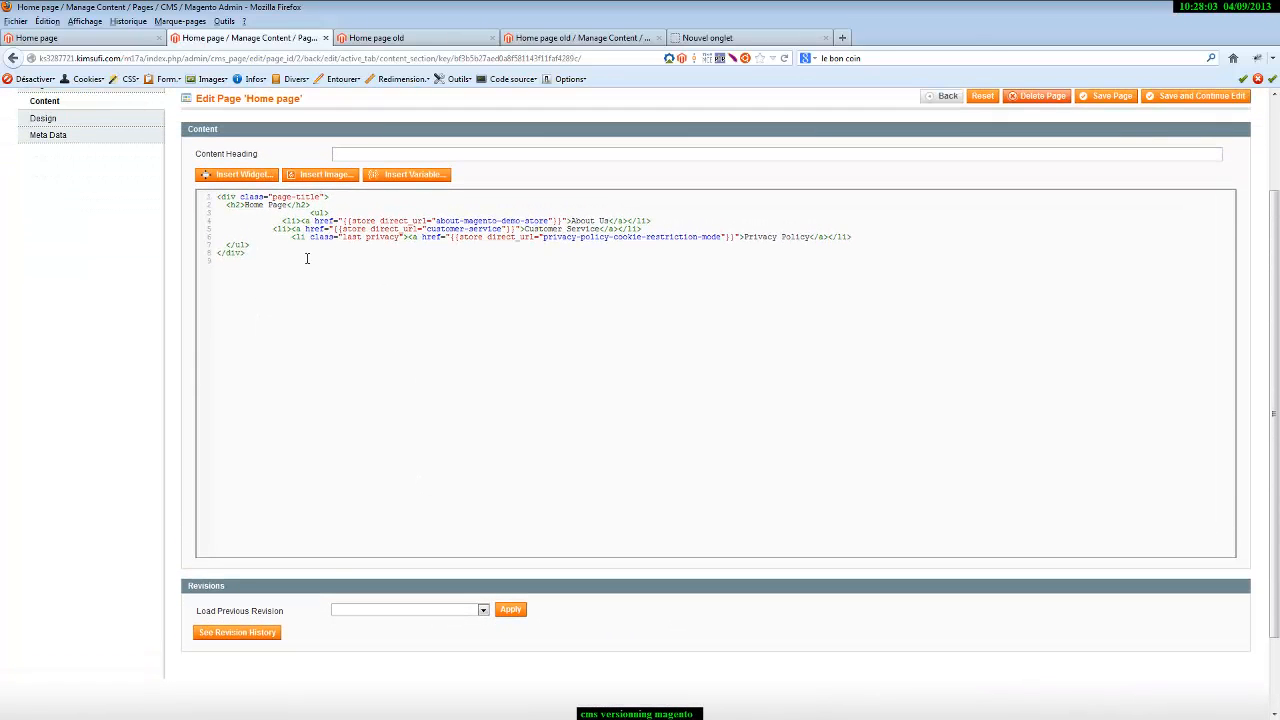
click(432, 610)
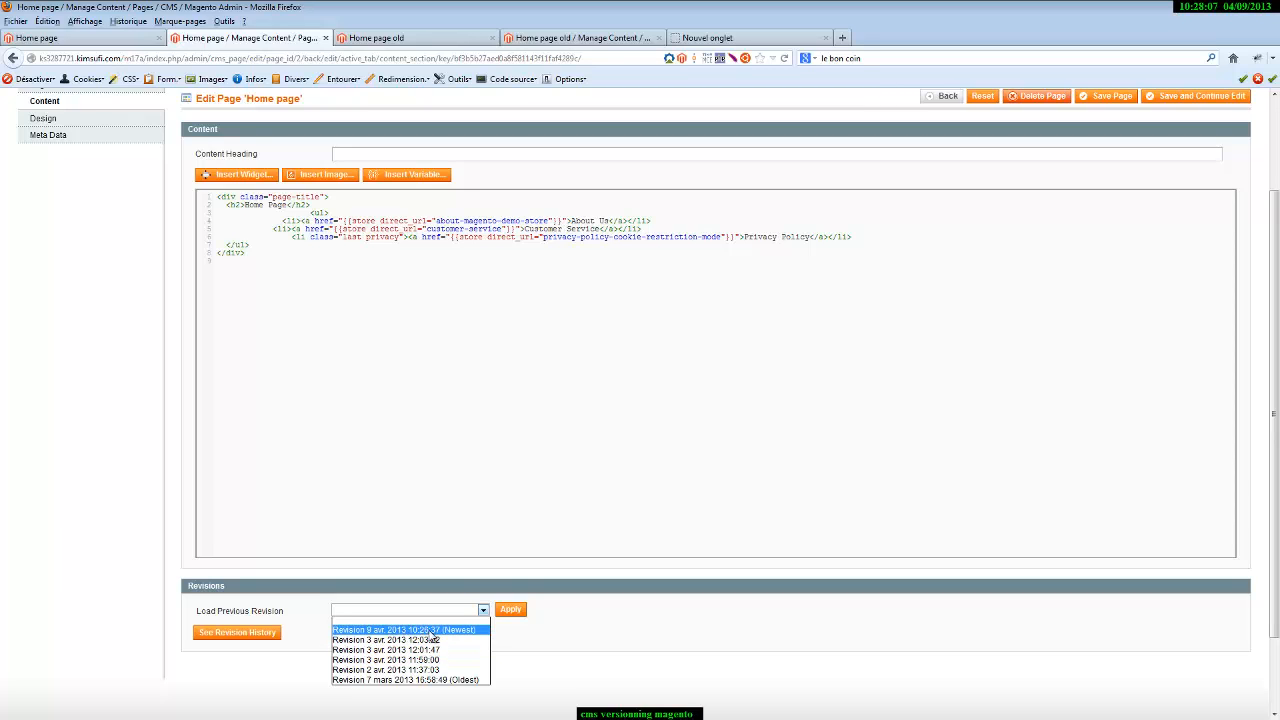
click(441, 632)
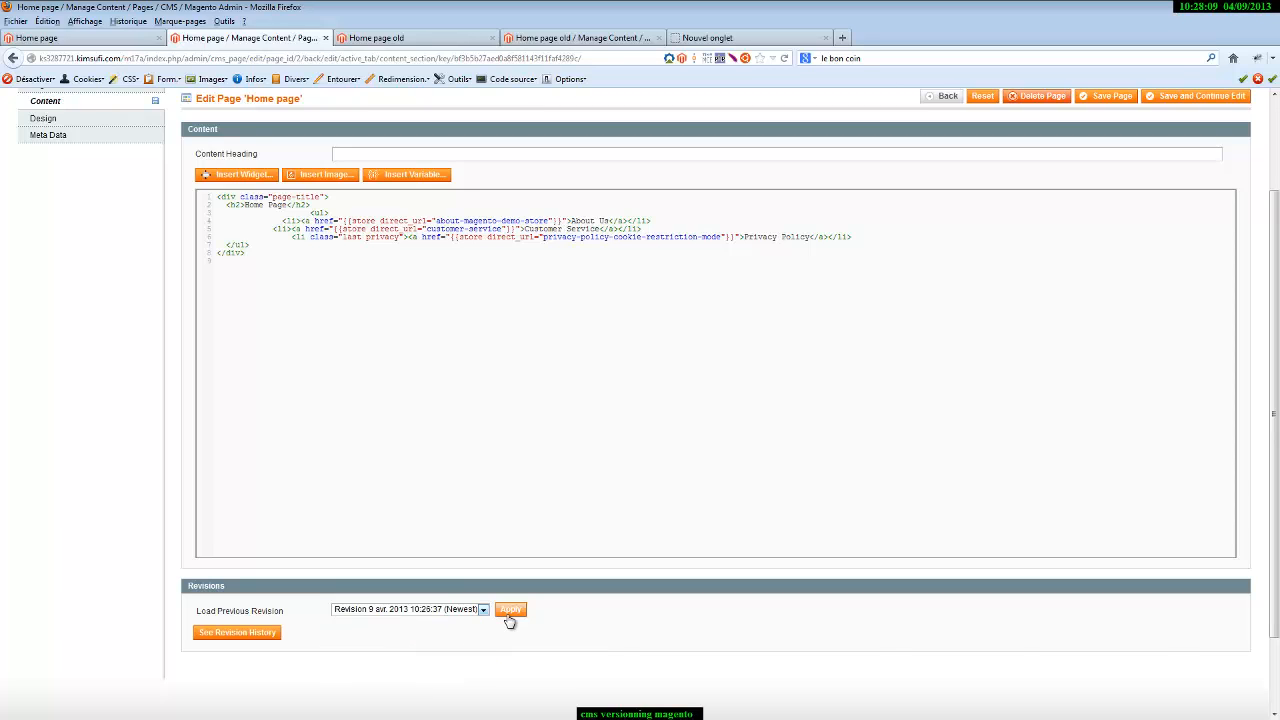
click(510, 612)
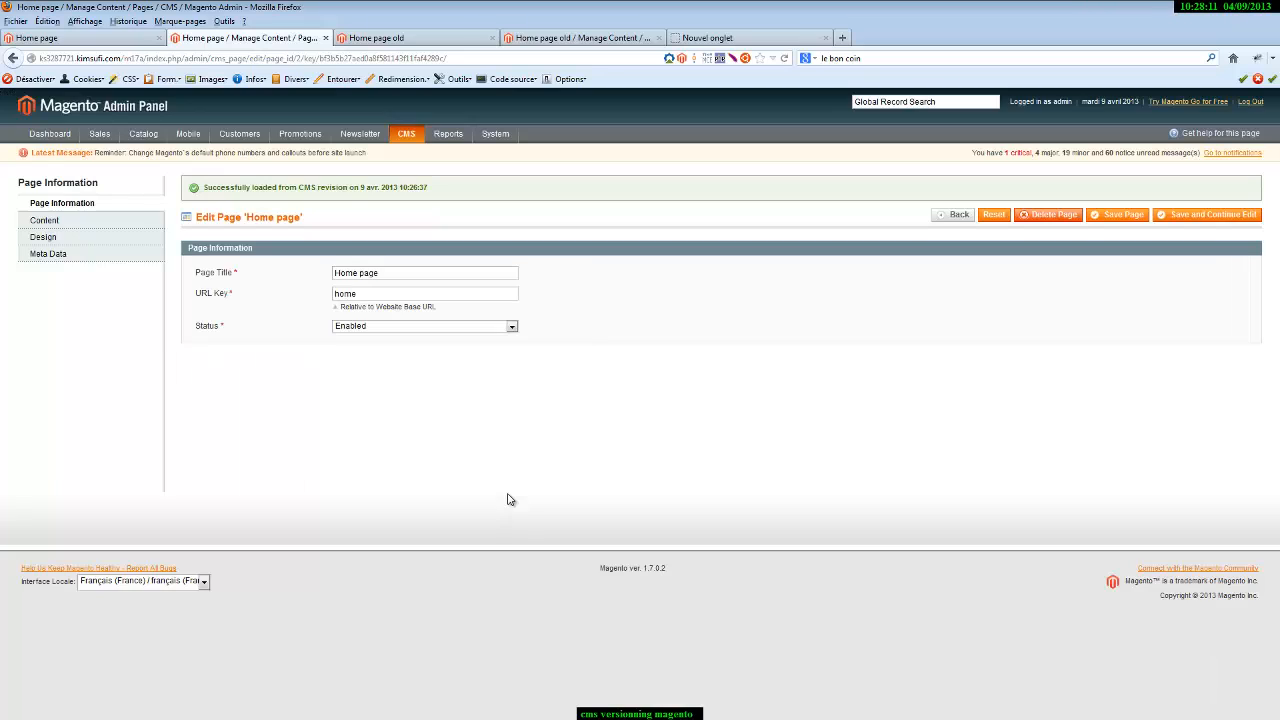
click(78, 228)
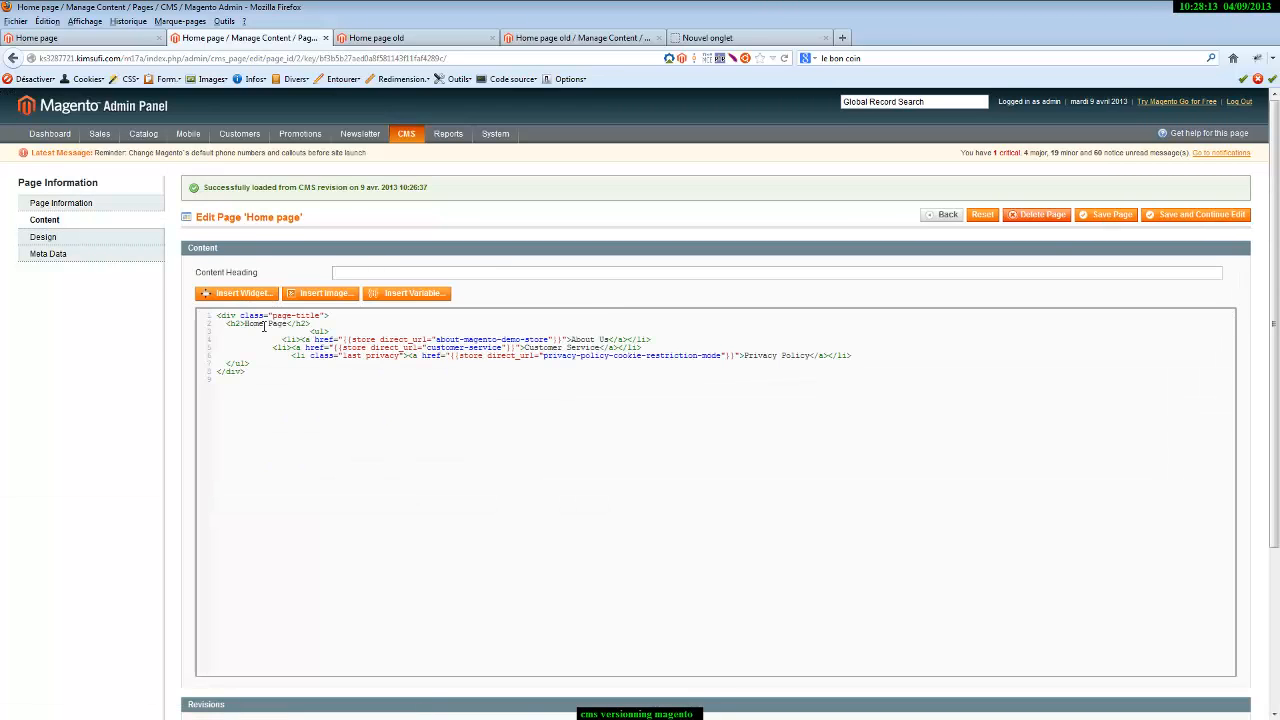
Load the previous revision 'Revision 3 avr. 2013 12:03:22' and display the page's content
scroll(280, 380, down, 4)
click(449, 536)
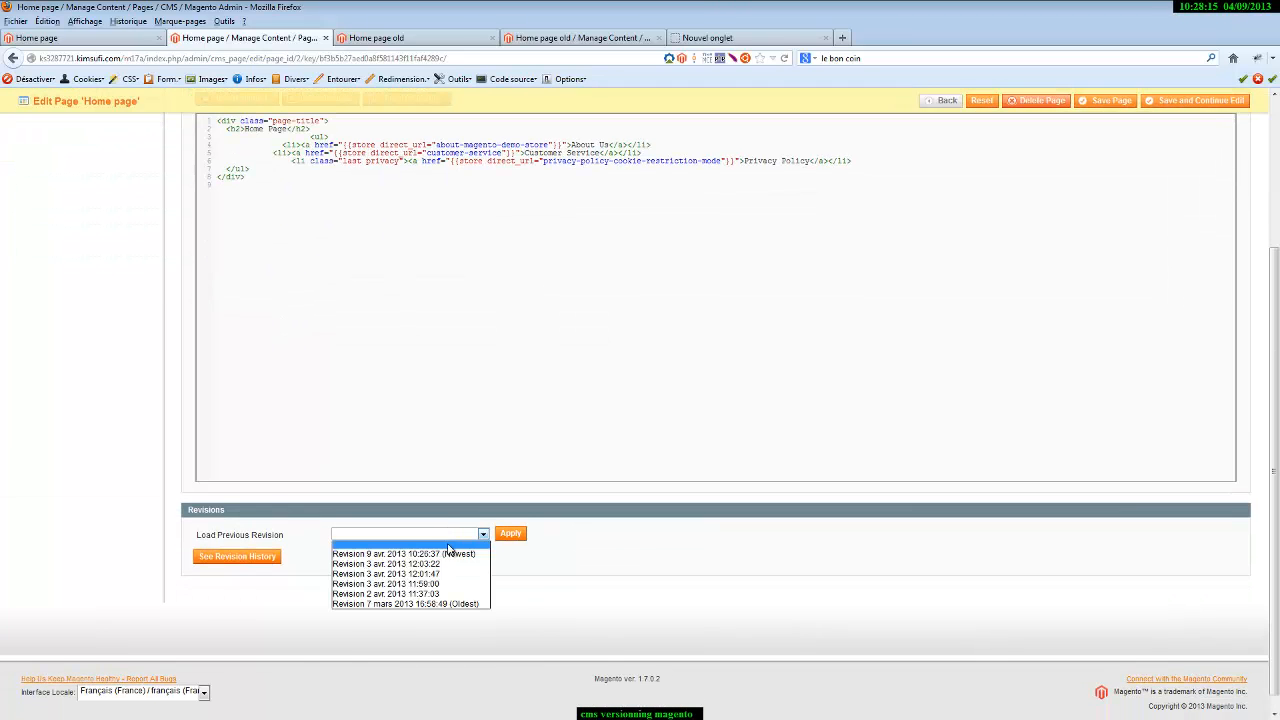
click(424, 566)
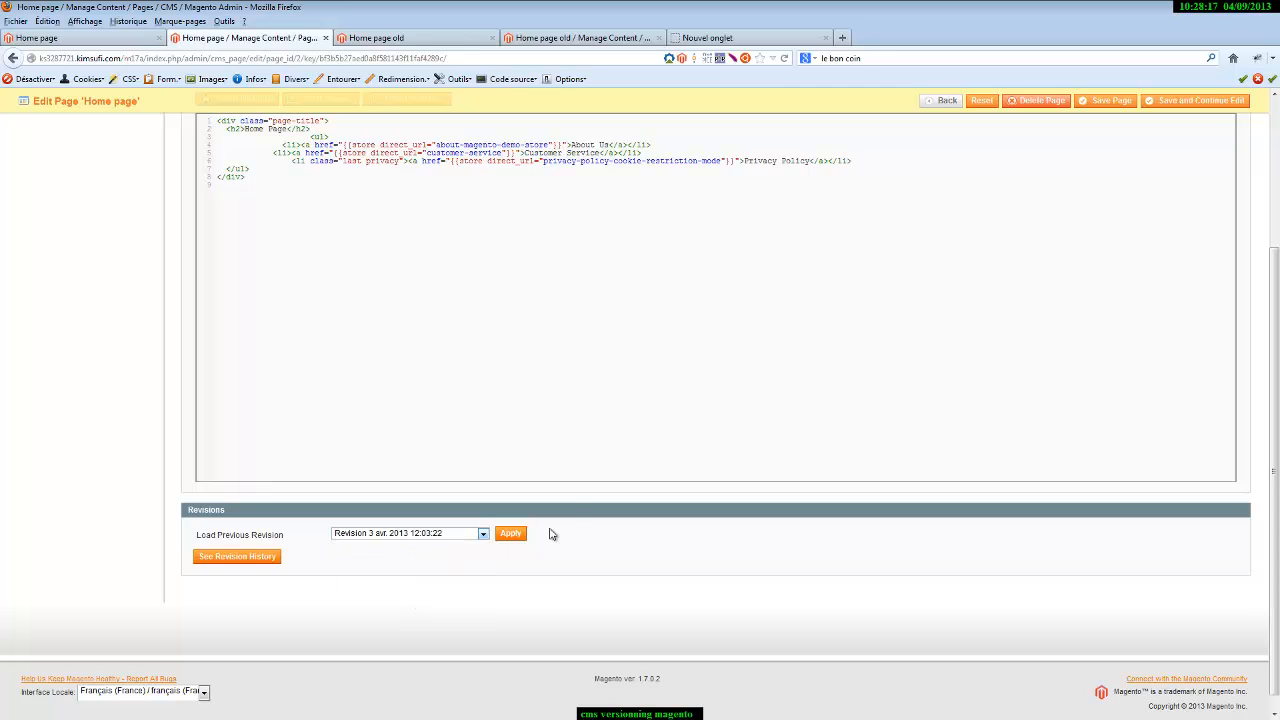
click(509, 576)
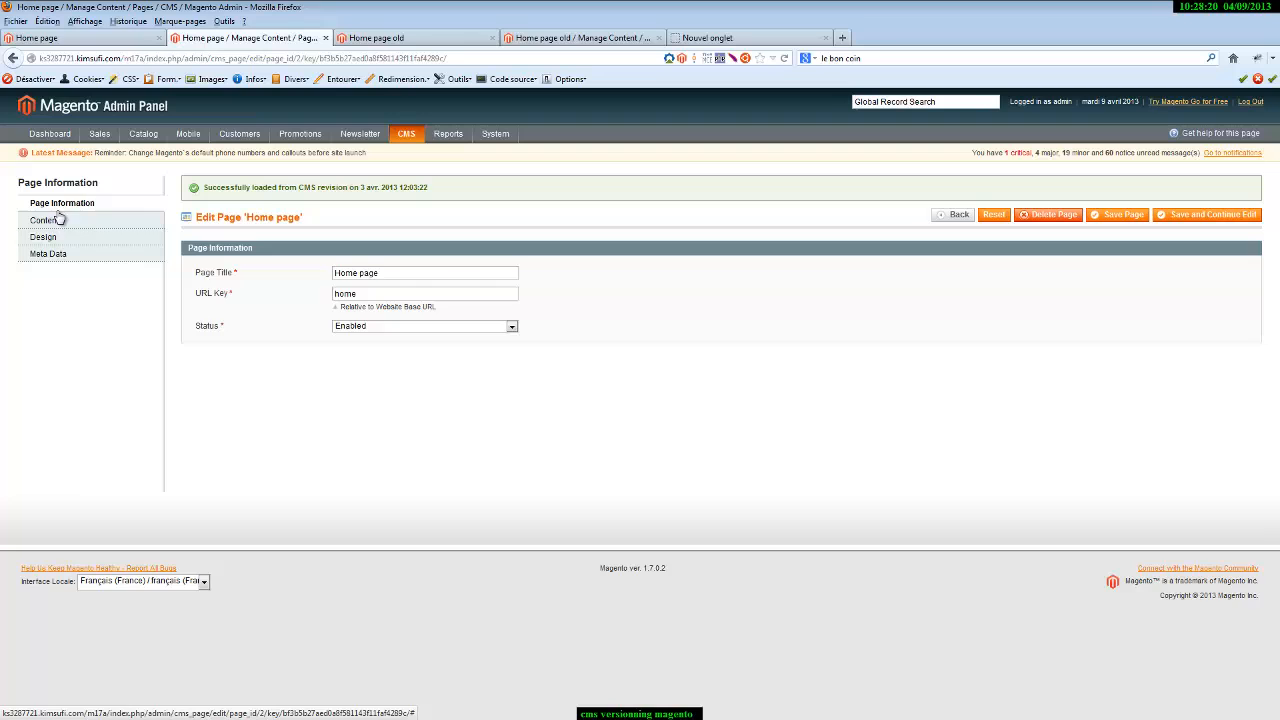
click(59, 218)
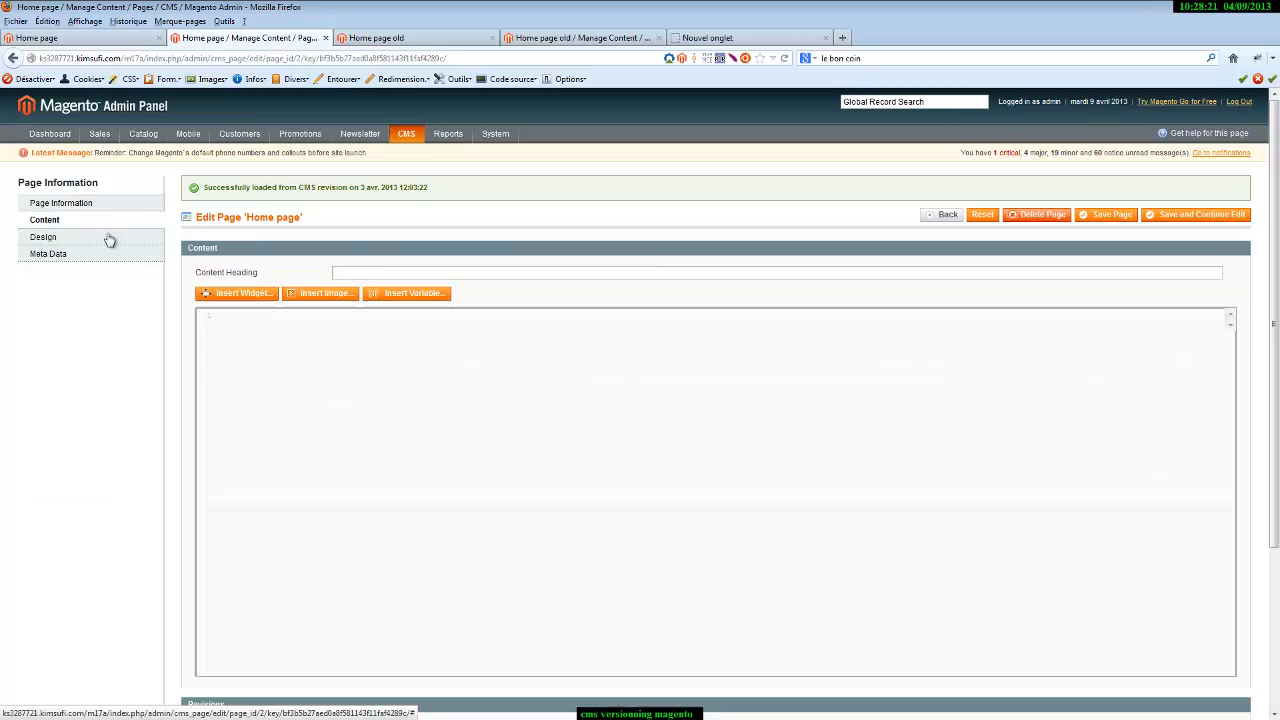
Load the previous revision 'Revision 7 mars 2013 16:58:49 (Oldest)' and display the page's content
scroll(290, 400, down, 2)
scroll(297, 391, down, 2)
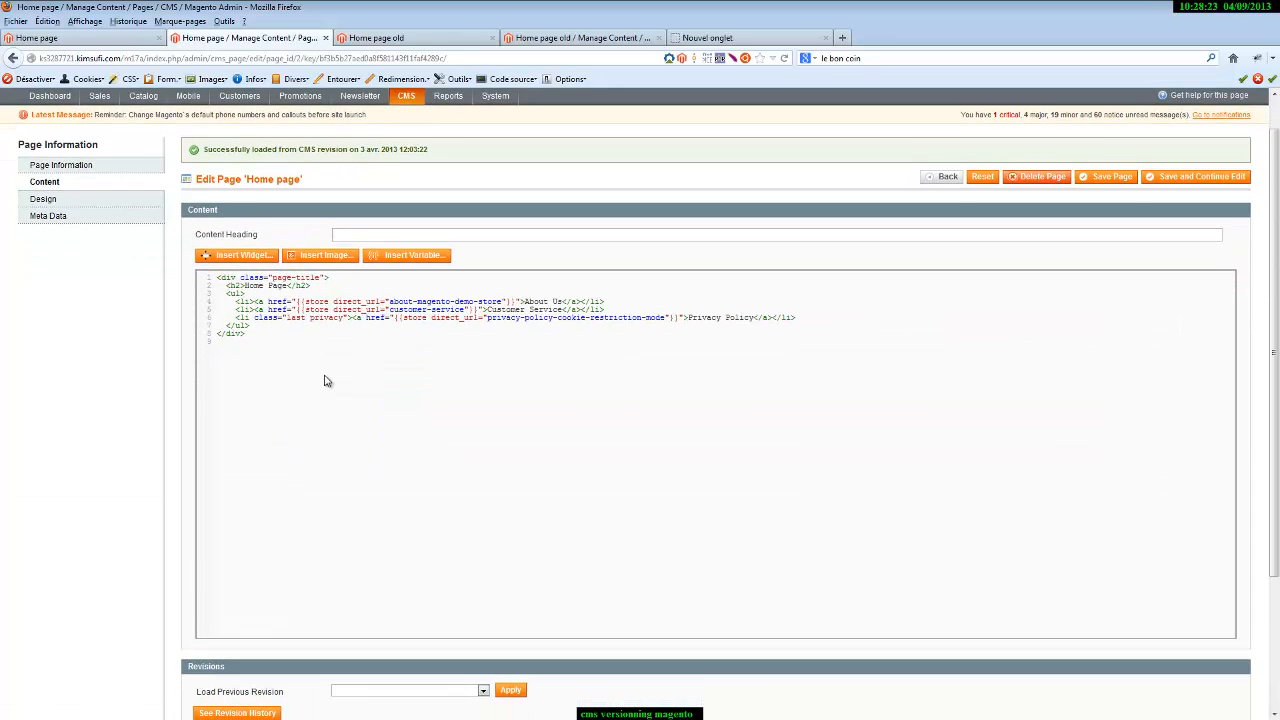
click(447, 649)
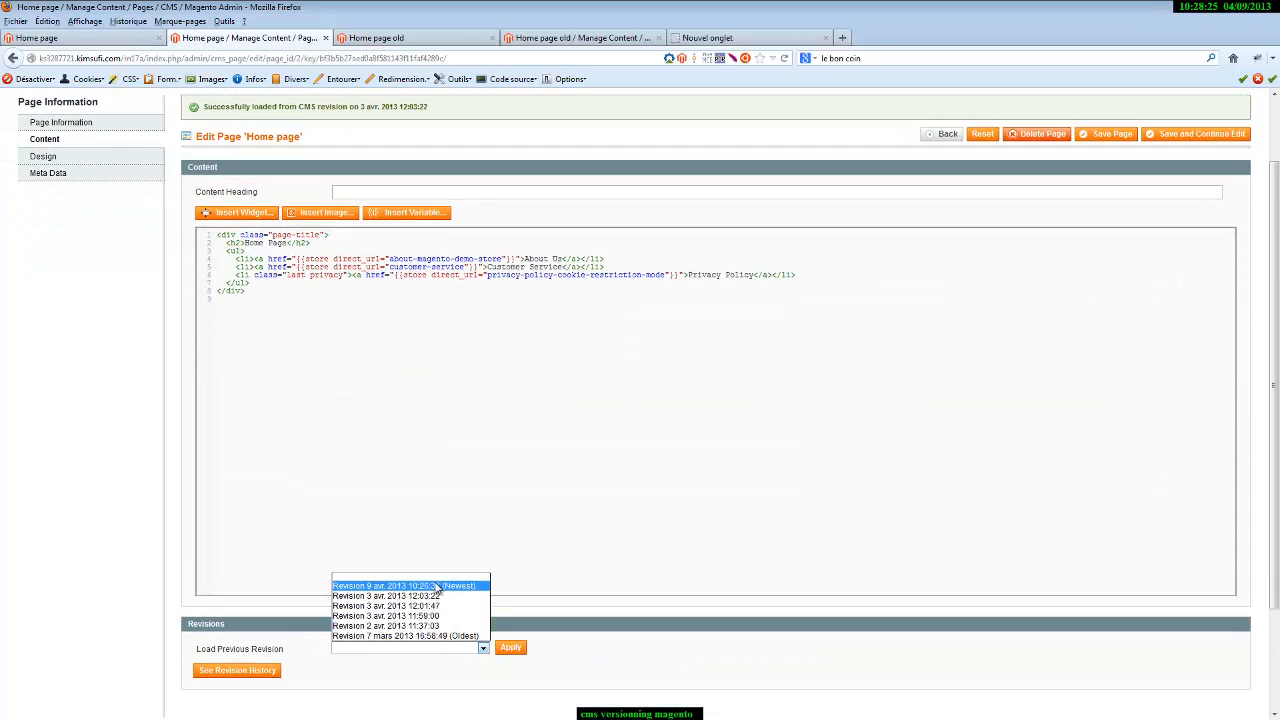
click(379, 636)
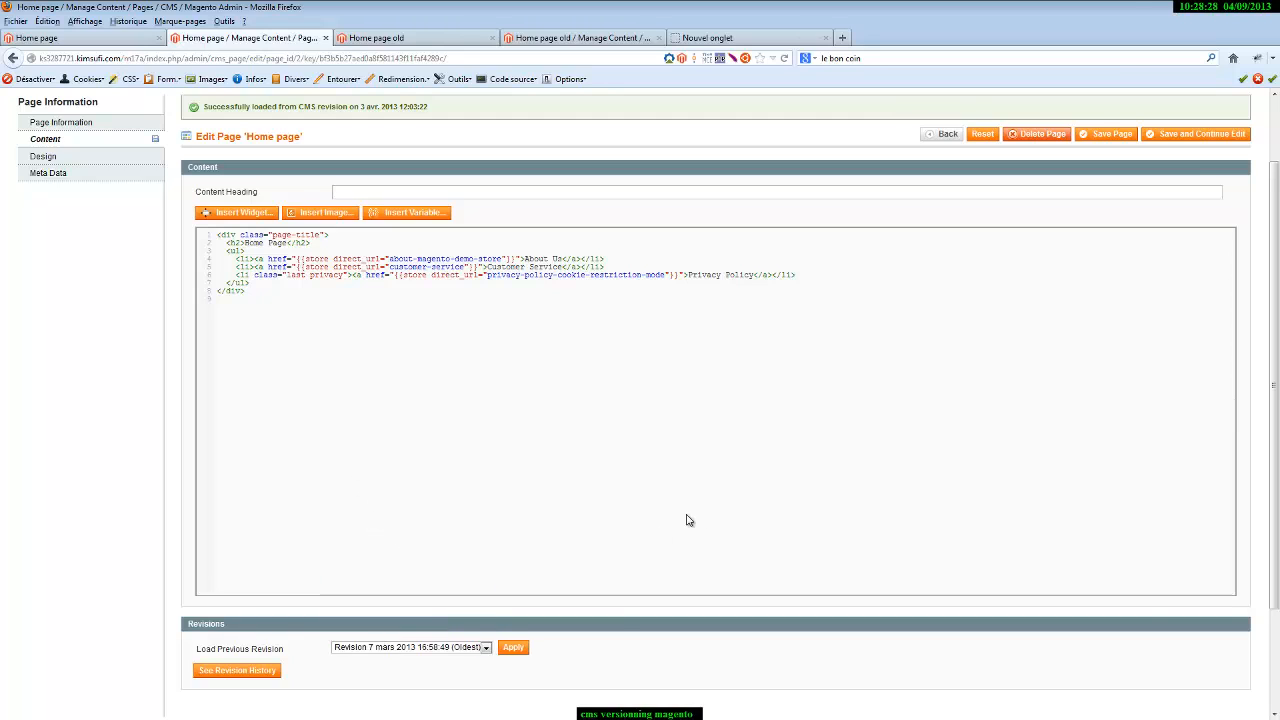
click(515, 648)
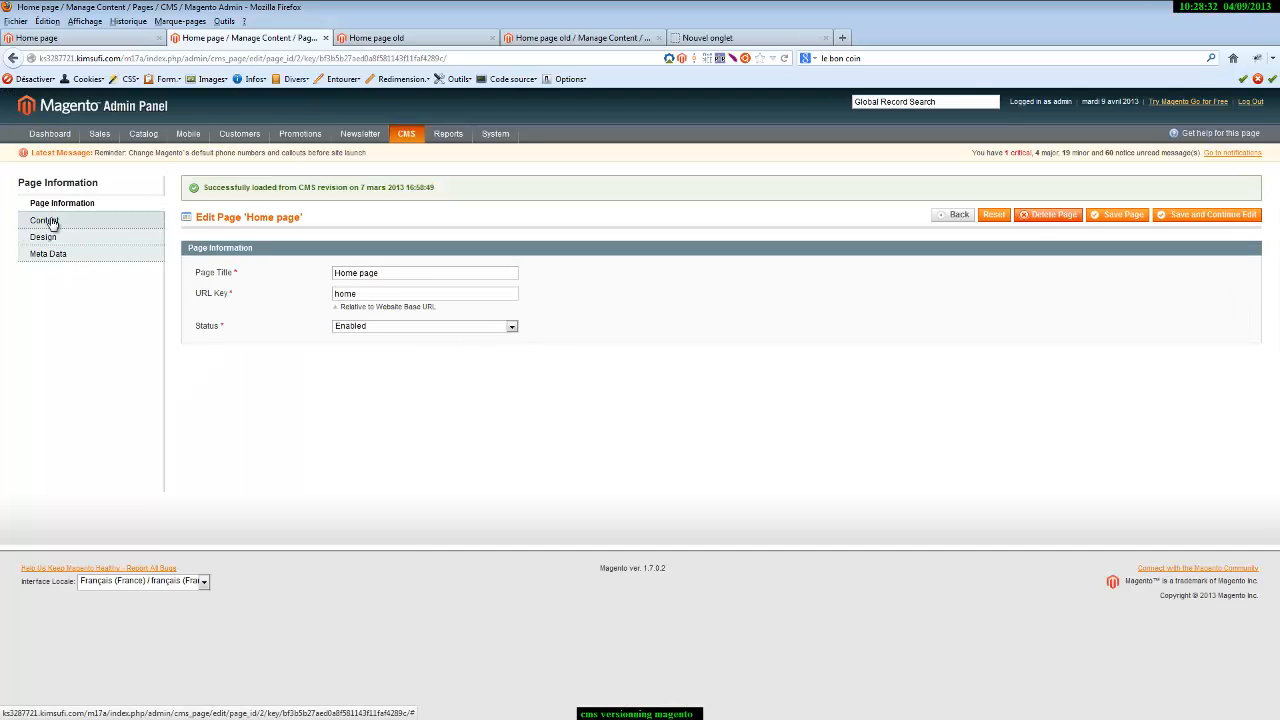
click(44, 220)
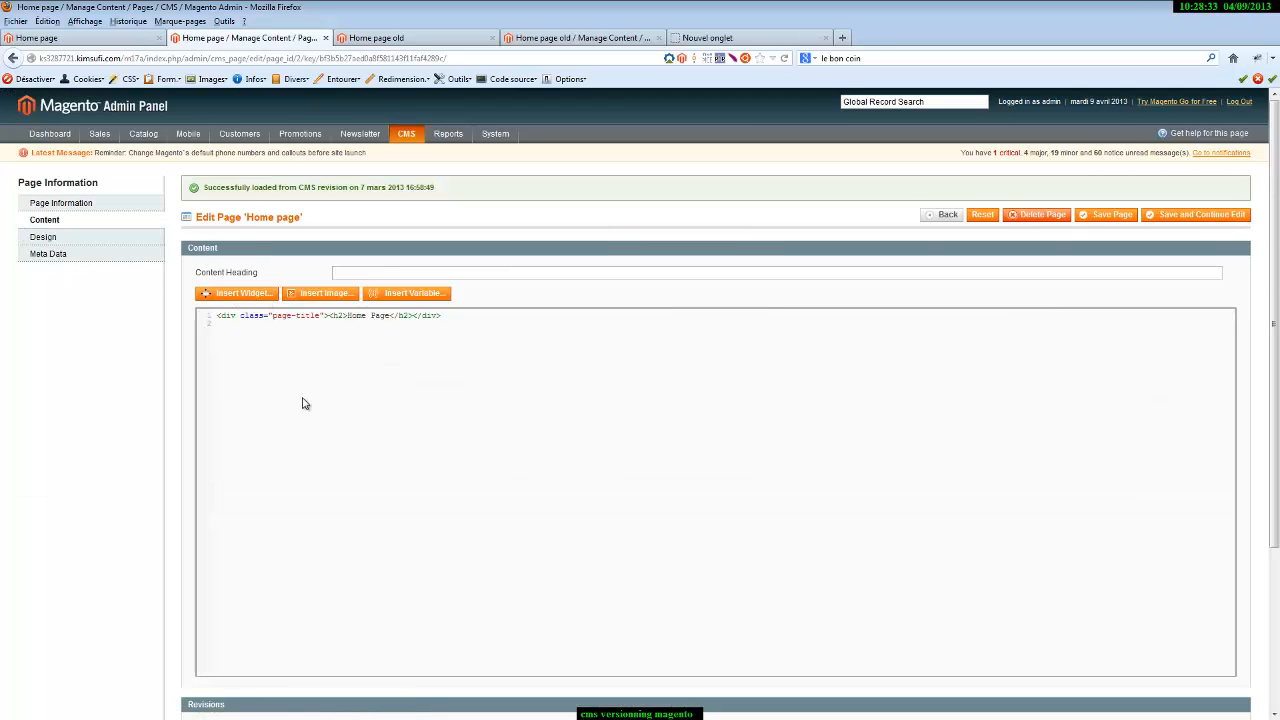
Load 'Revision 3 avr. 2013 12:03:22' again and review its HTML content and the Revisions section
scroll(363, 314, down, 3)
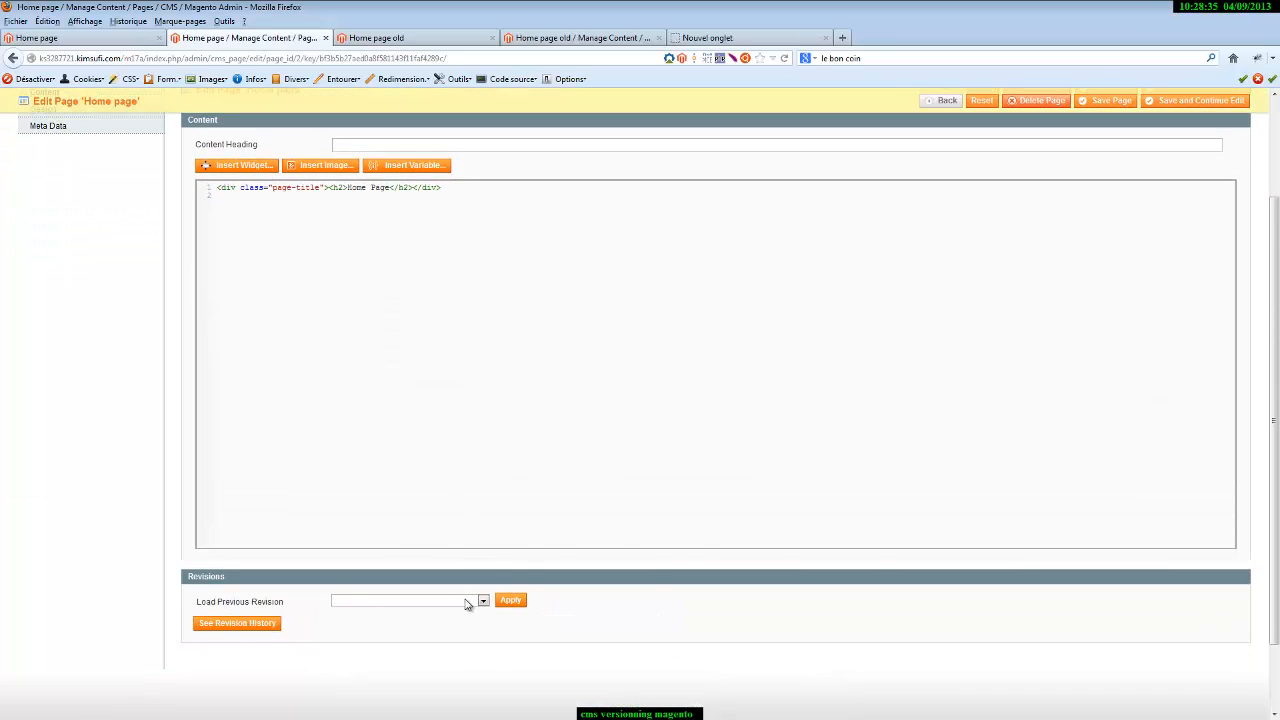
click(465, 601)
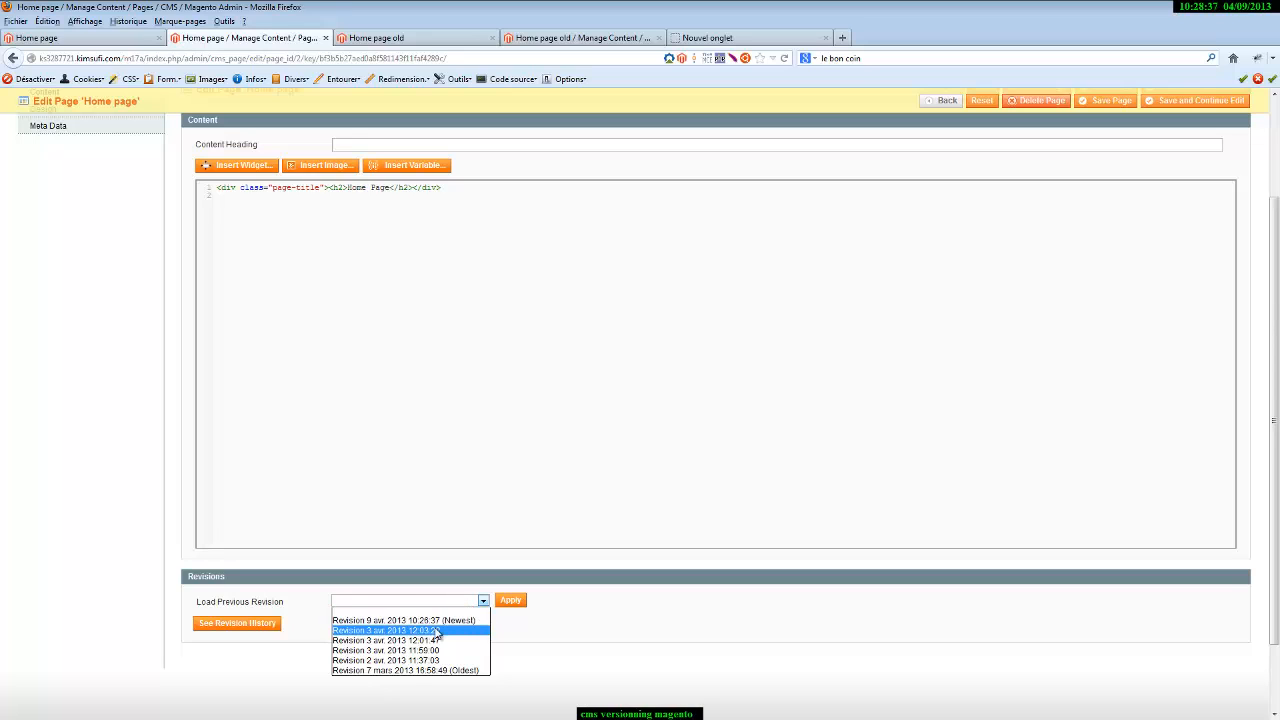
click(437, 631)
click(510, 600)
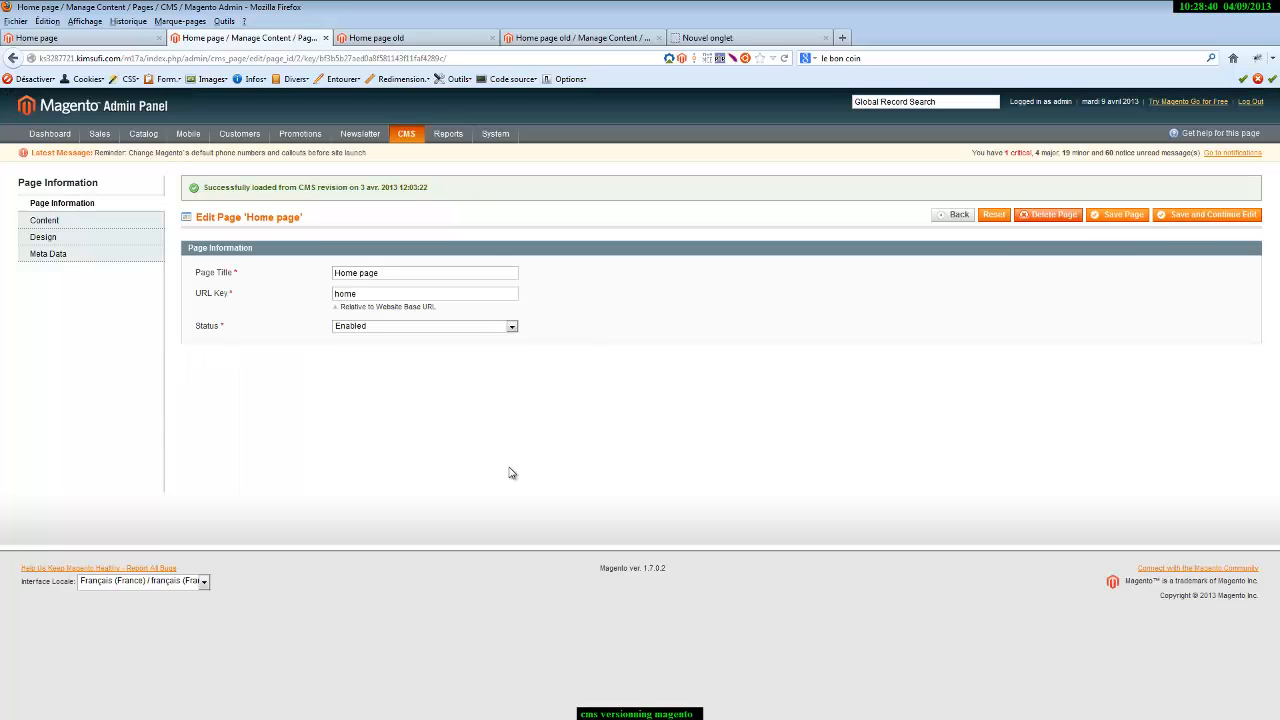
click(44, 220)
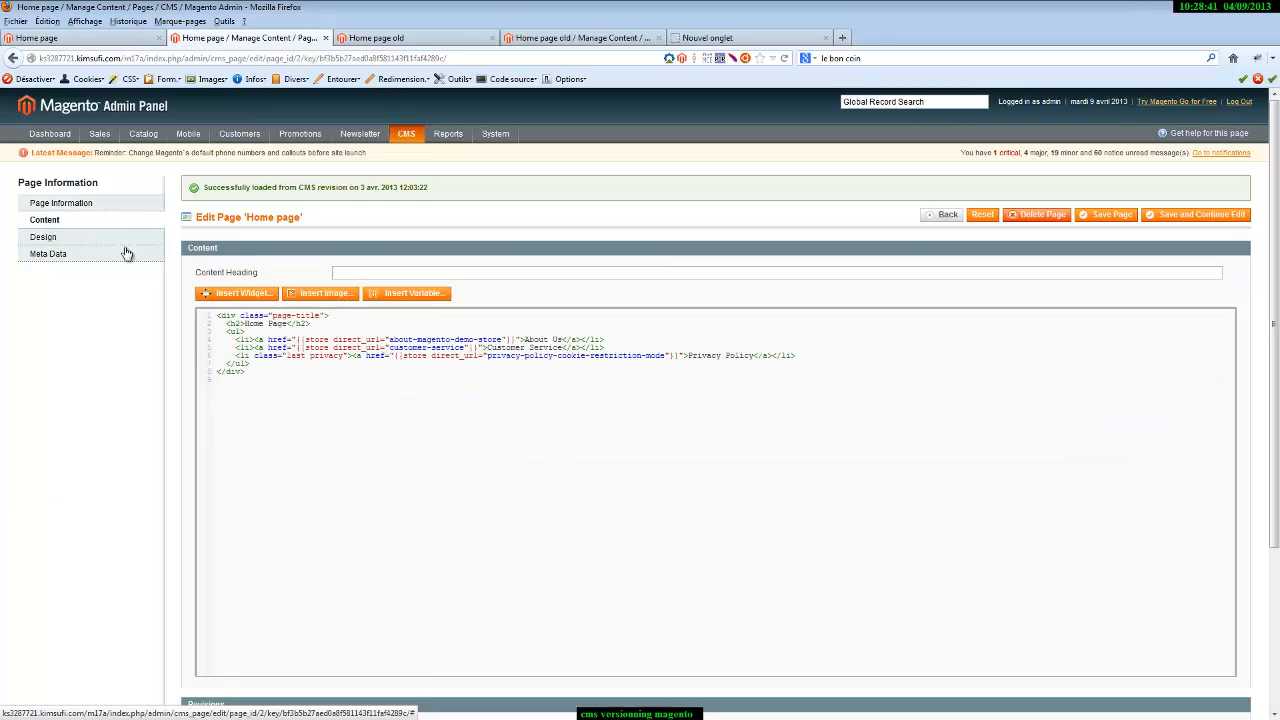
scroll(414, 448, down, 1)
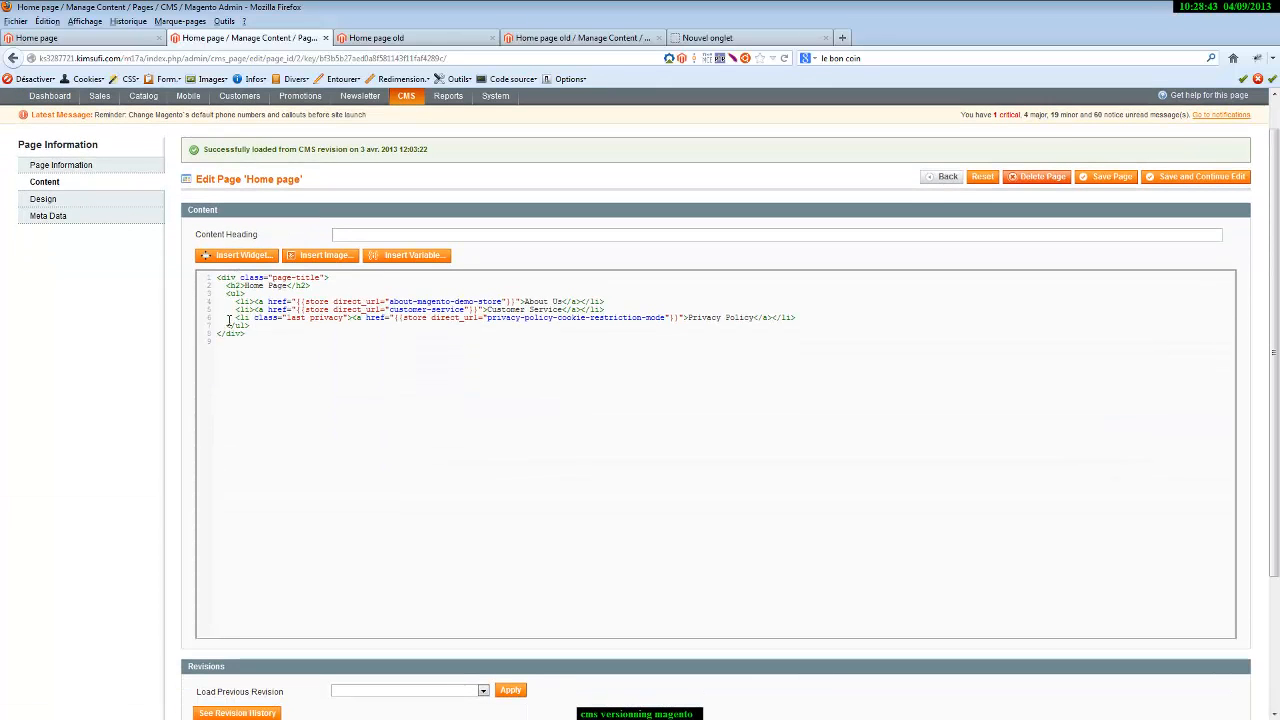
scroll(300, 310, down, 1)
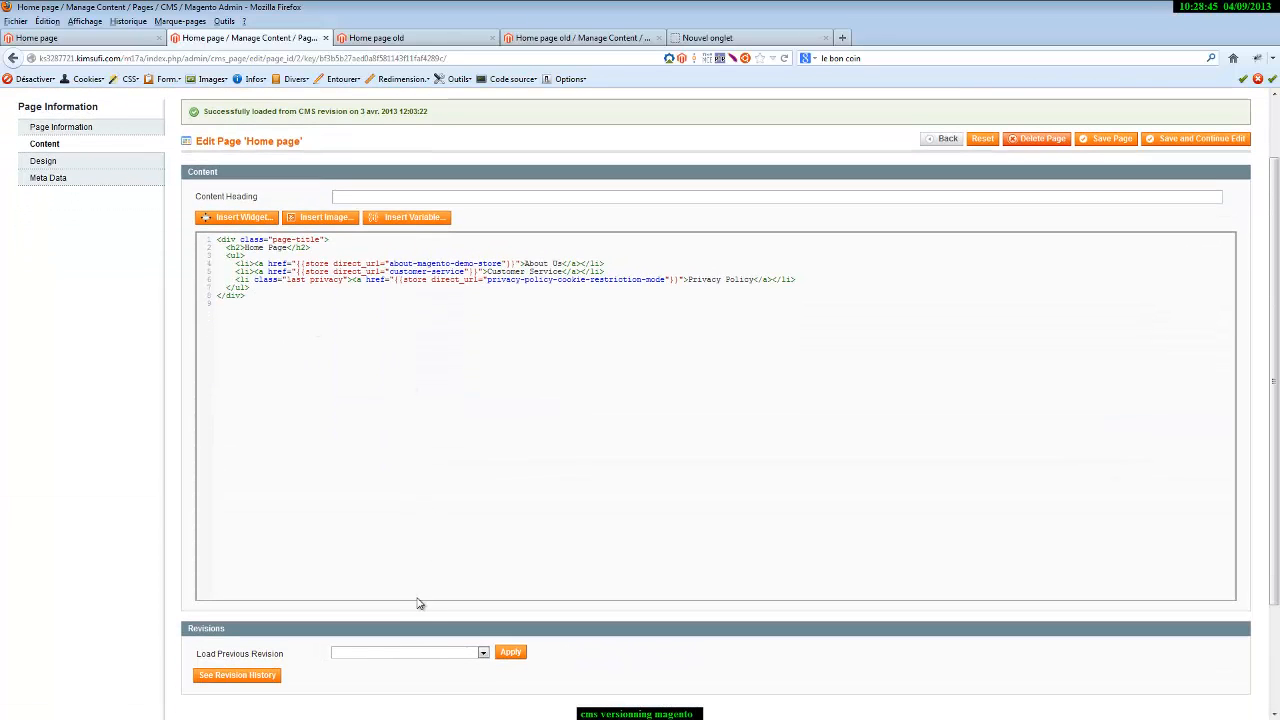
scroll(429, 449, down, 1)
scroll(429, 450, up, 1)
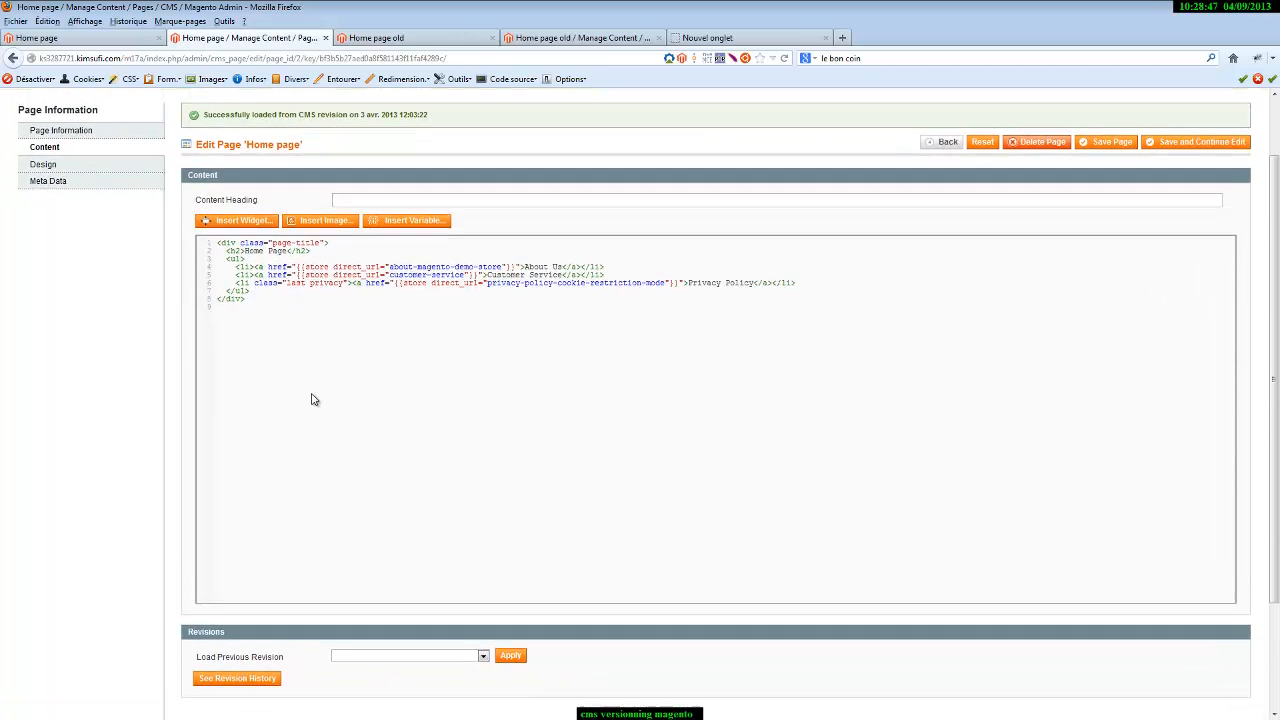
scroll(320, 374, down, 2)
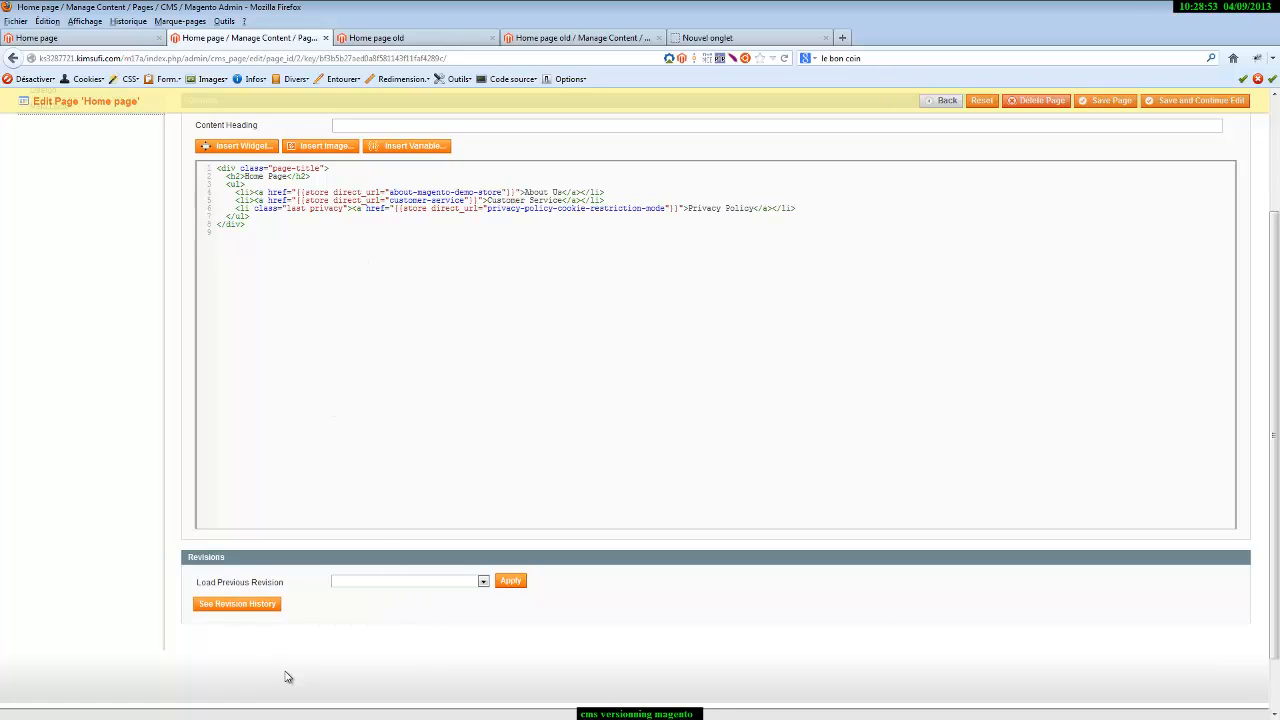
Open the Home page's revision history and preview revisions 2, 17, 20 and 22 one after another
click(249, 606)
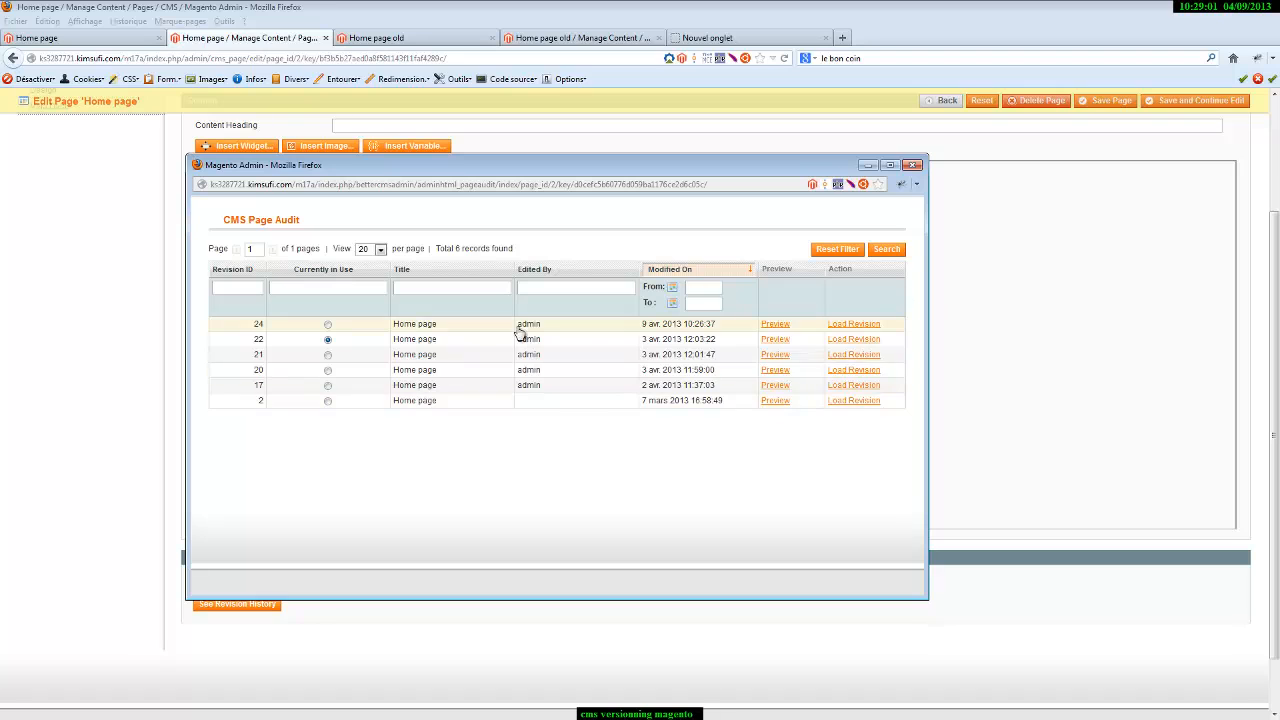
click(775, 400)
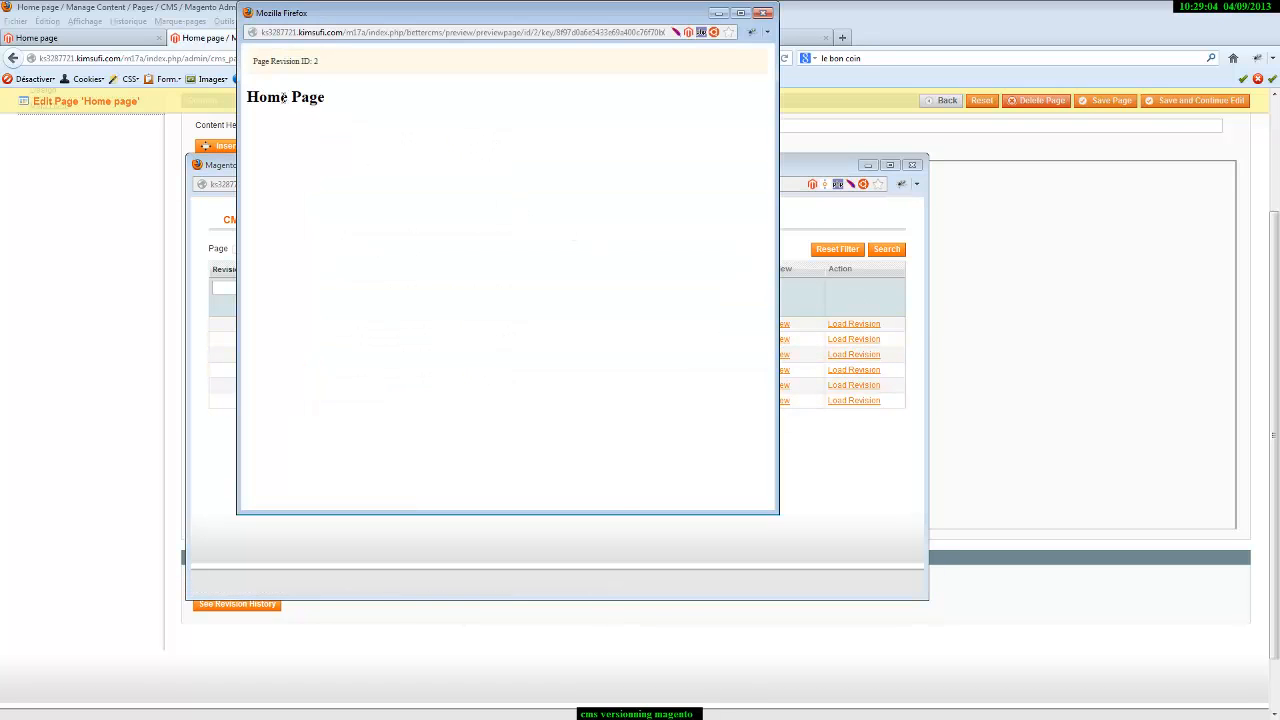
click(763, 13)
click(775, 385)
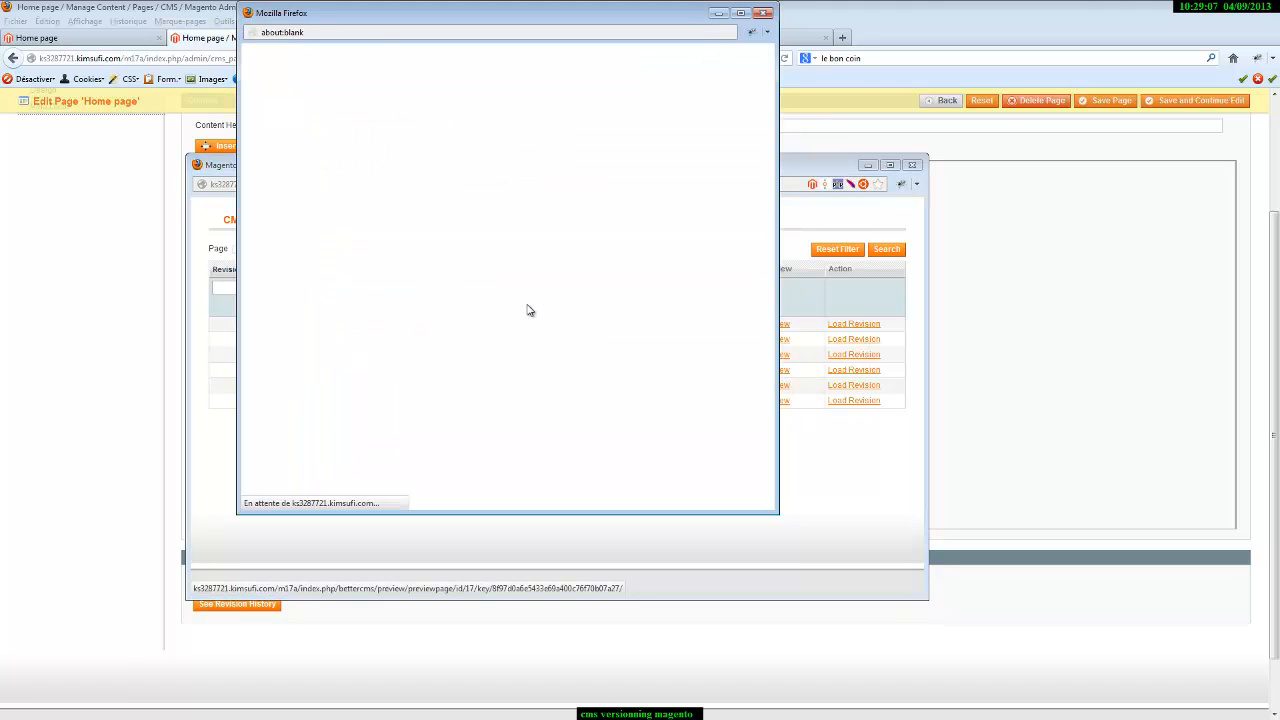
click(763, 13)
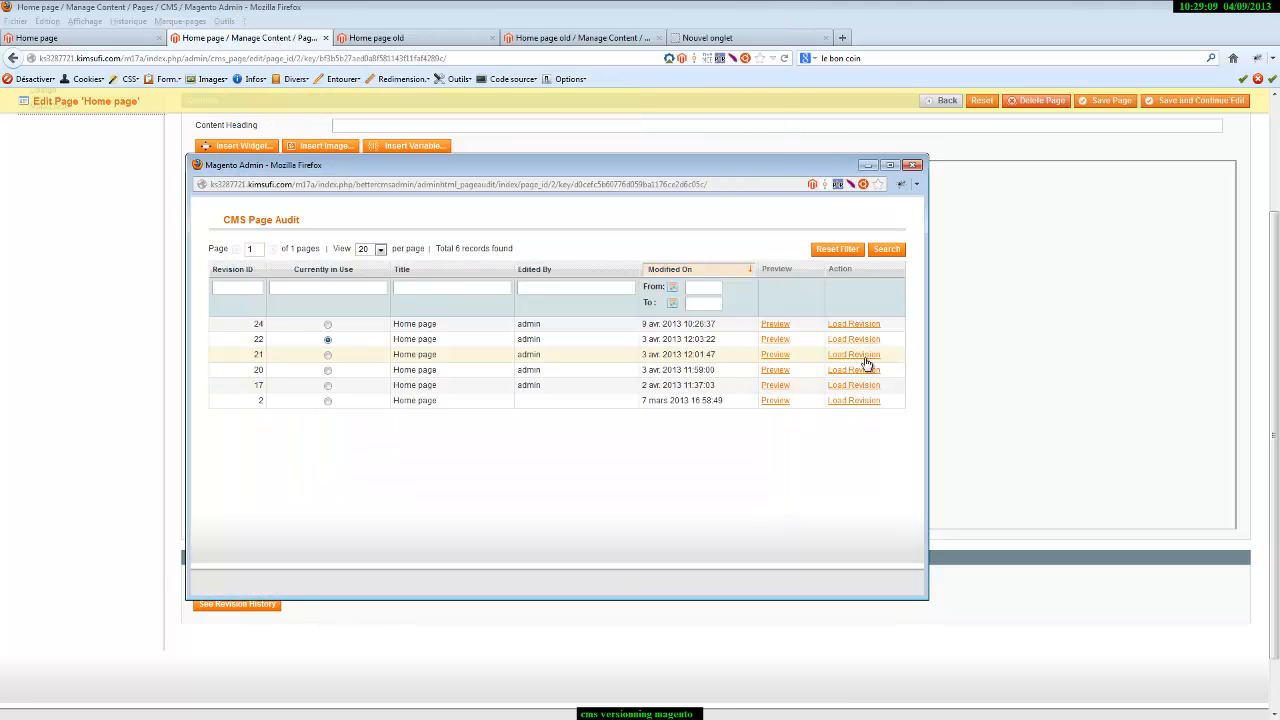
click(775, 370)
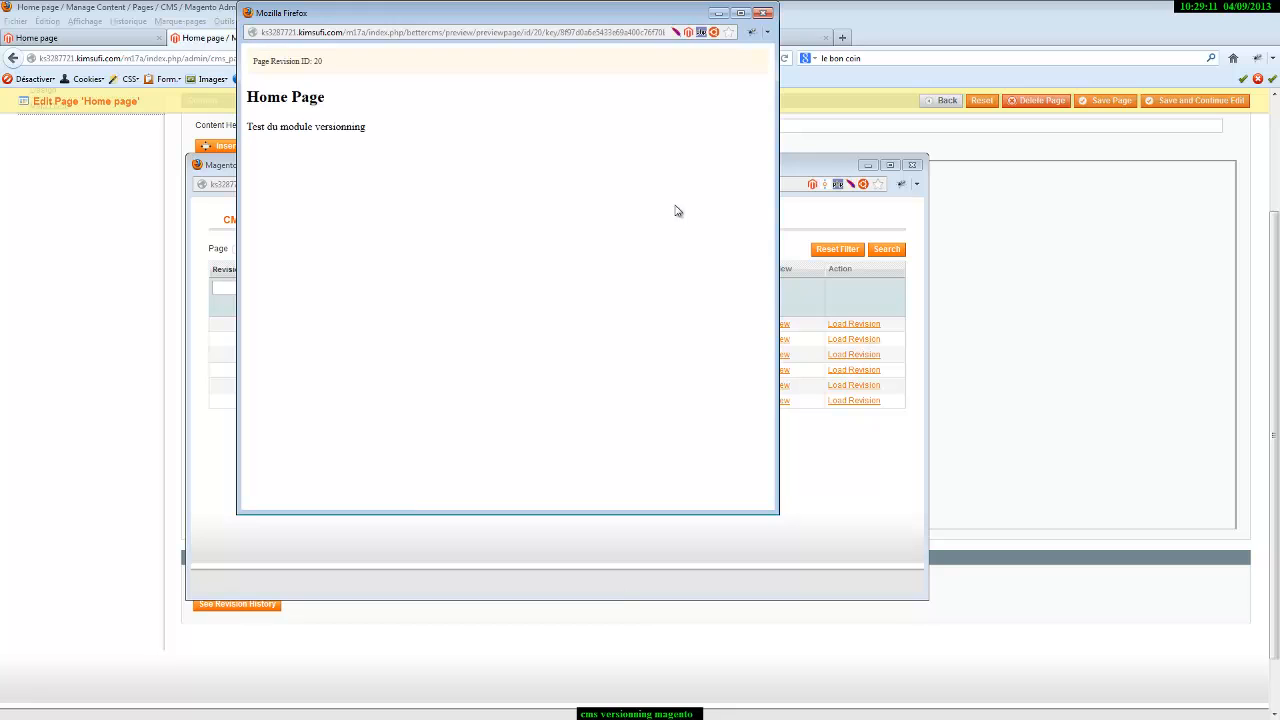
click(763, 13)
click(773, 340)
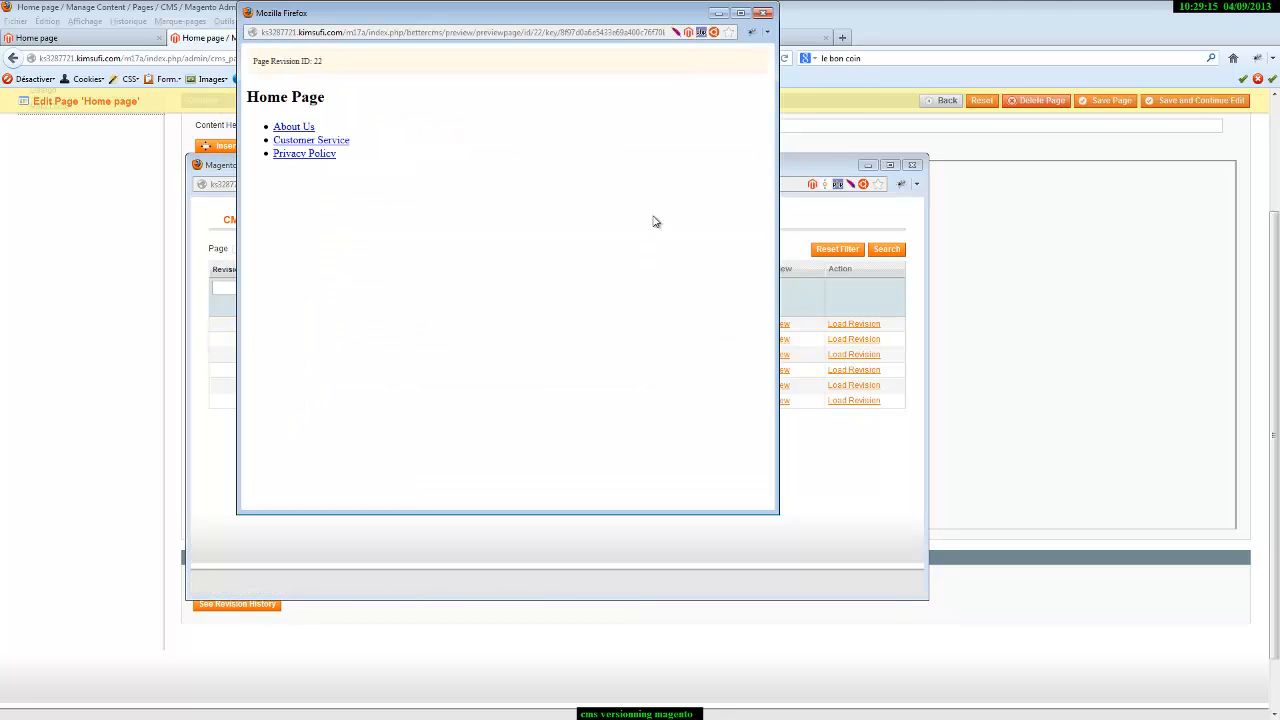
click(757, 14)
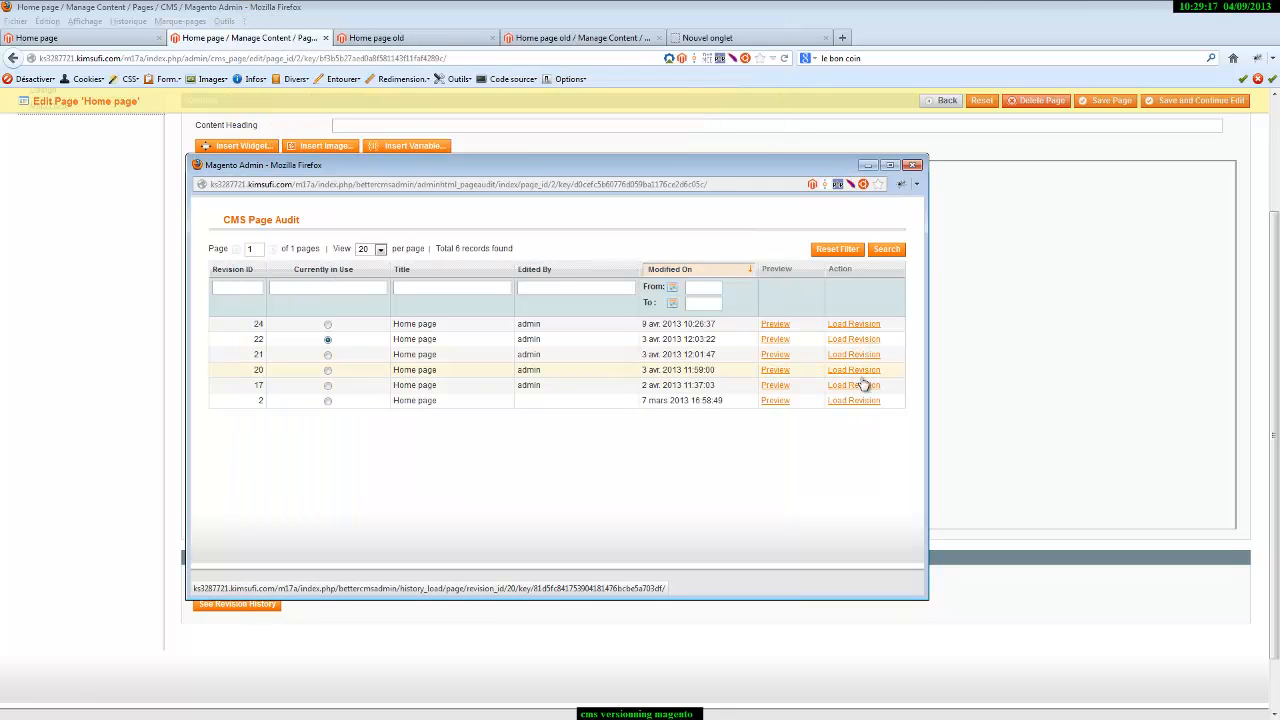
Load revision 24 of the Home page from the revision history and display the page's HTML content
click(855, 325)
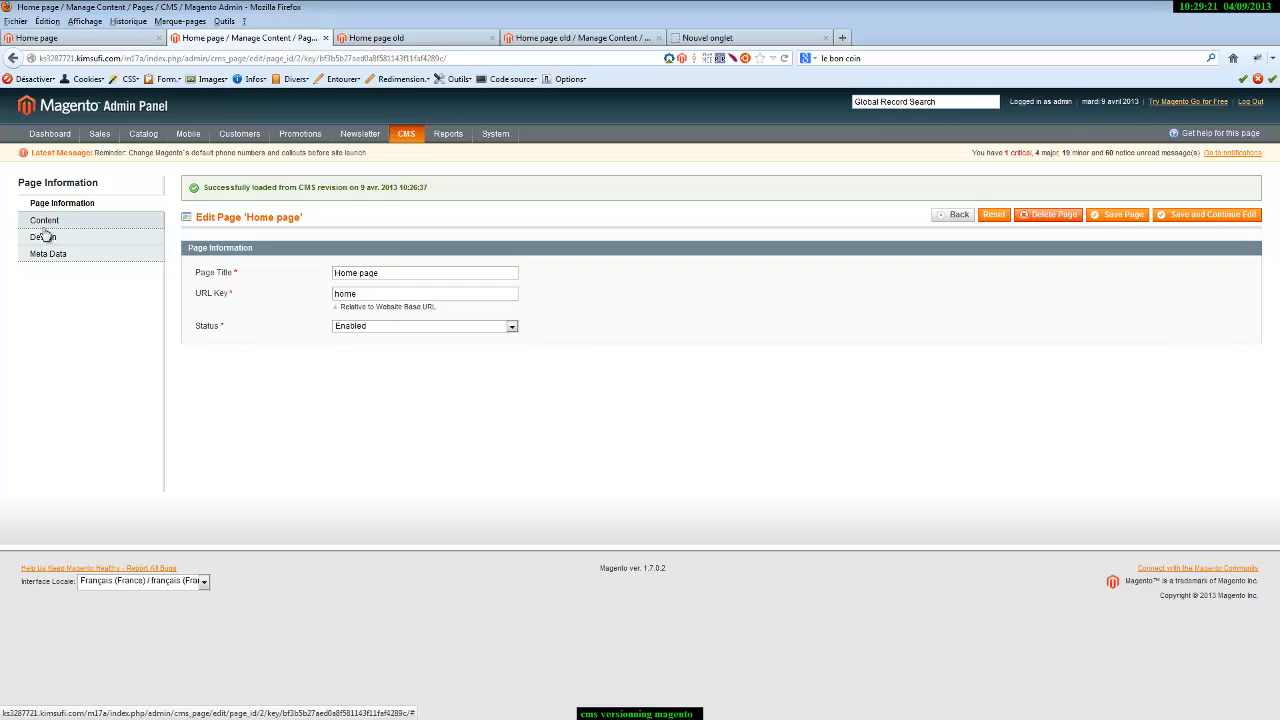
click(60, 222)
scroll(317, 386, down, 5)
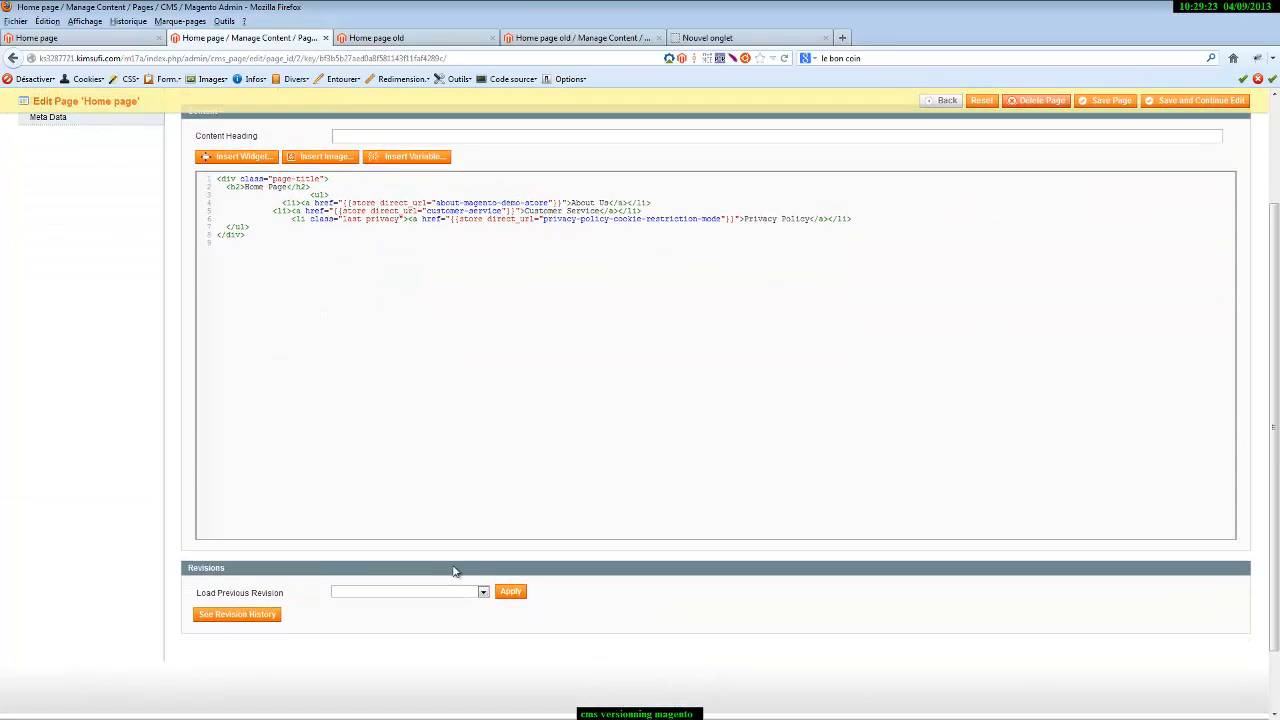
scroll(428, 452, up, 1)
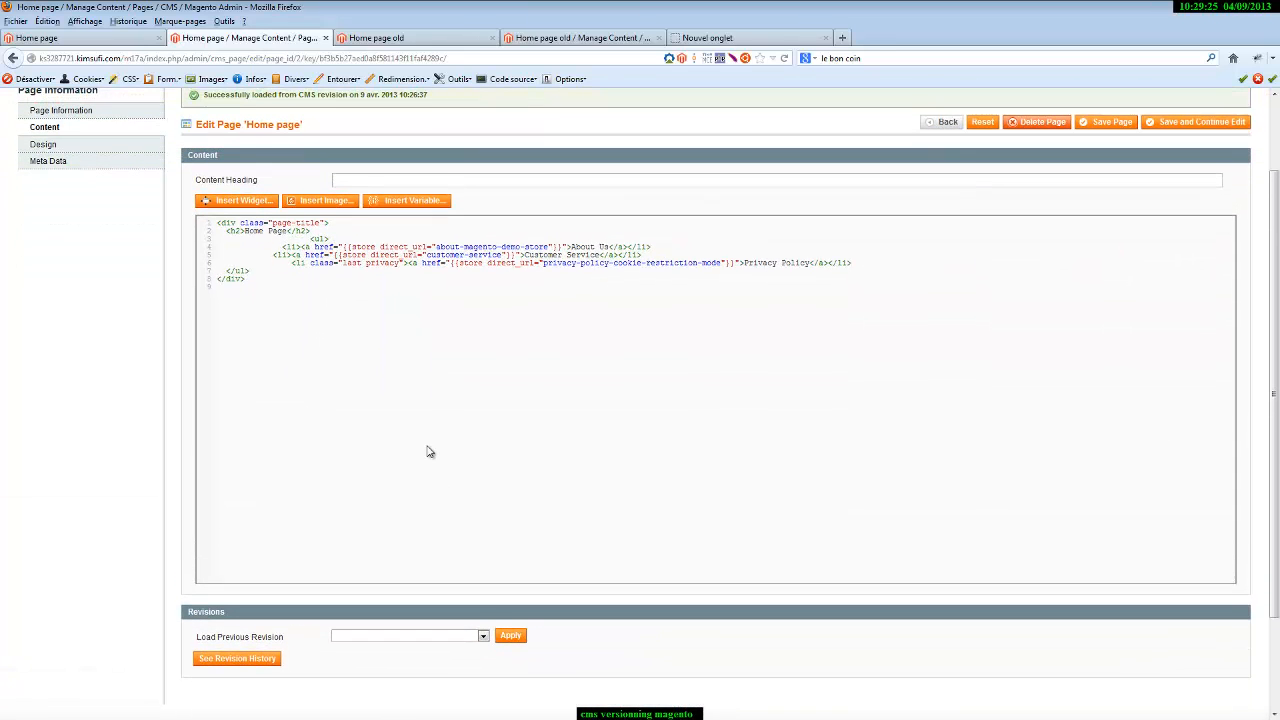
scroll(428, 449, up, 3)
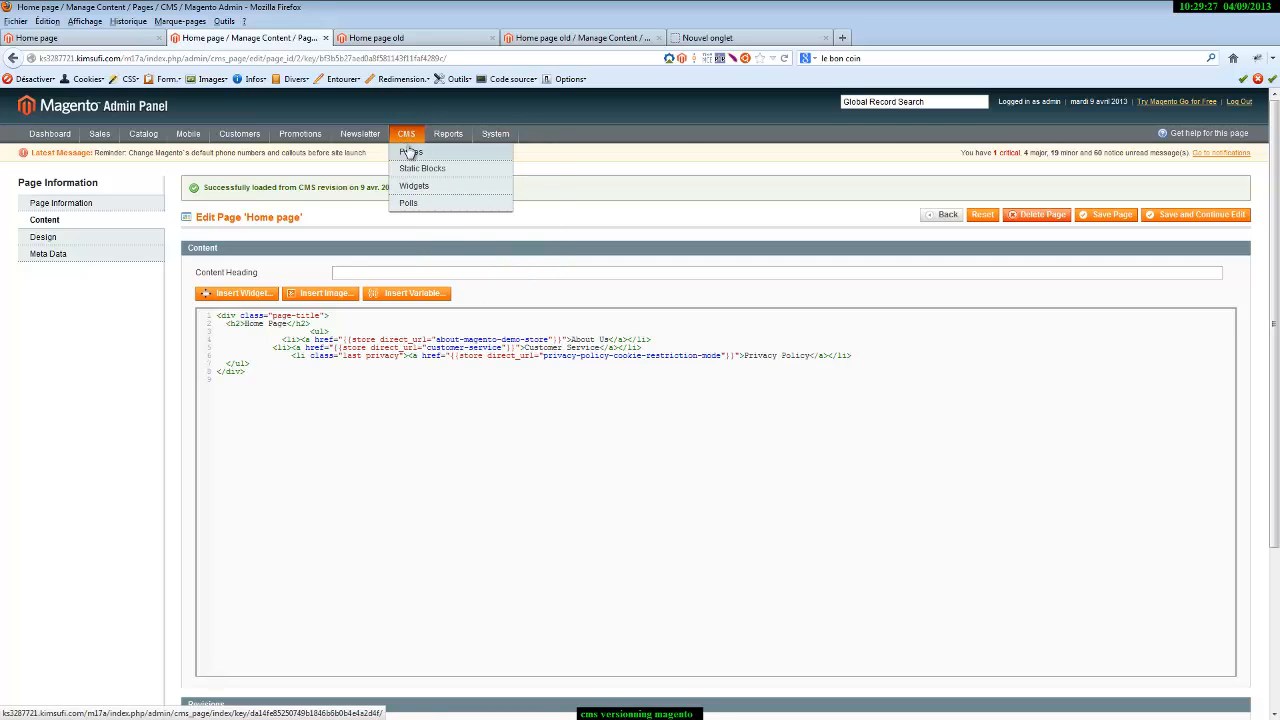
Export the 'Import page' entry from the CMS pages list, overwriting the existing file cms_pages_1365501433.bettercms
click(410, 150)
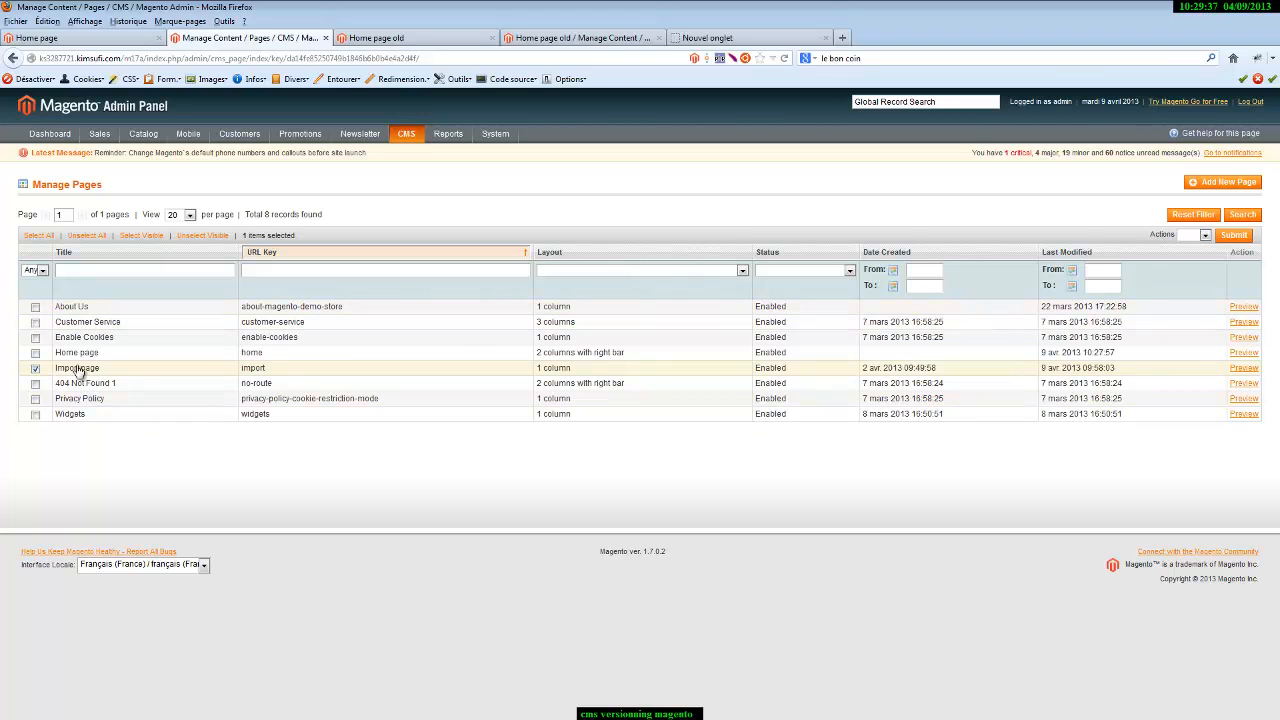
click(1192, 236)
click(1194, 251)
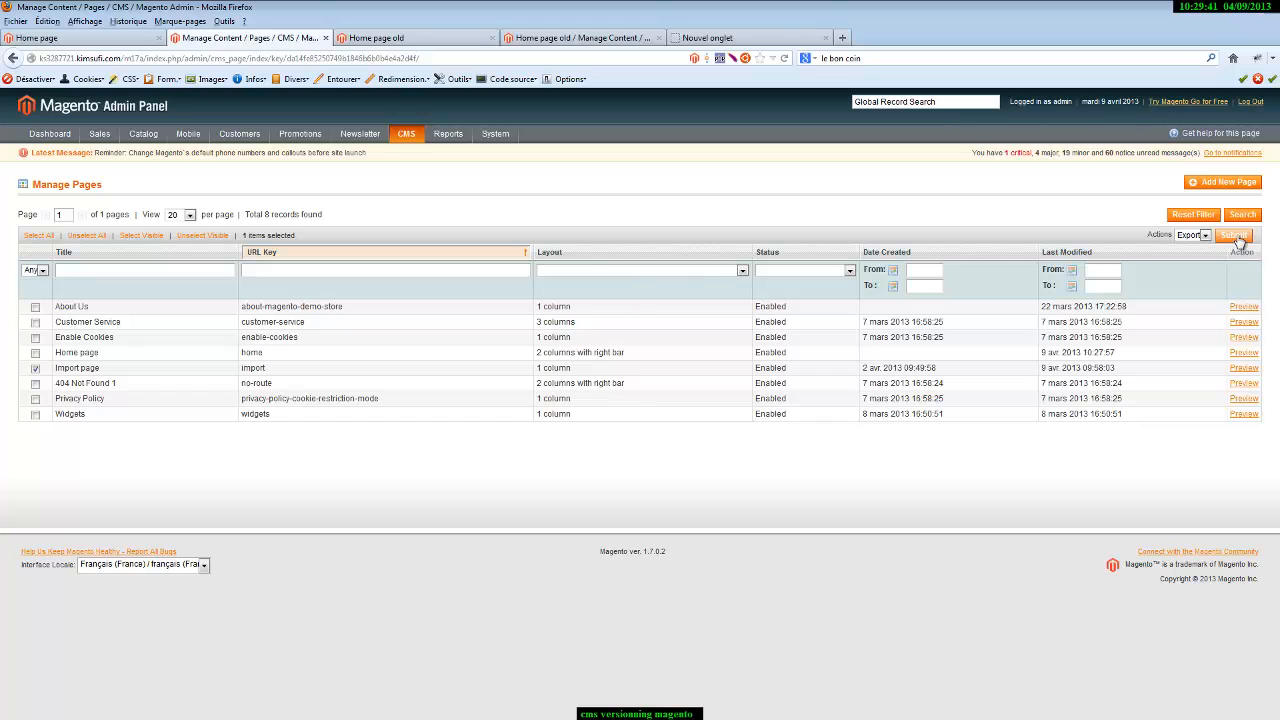
click(1238, 240)
click(934, 316)
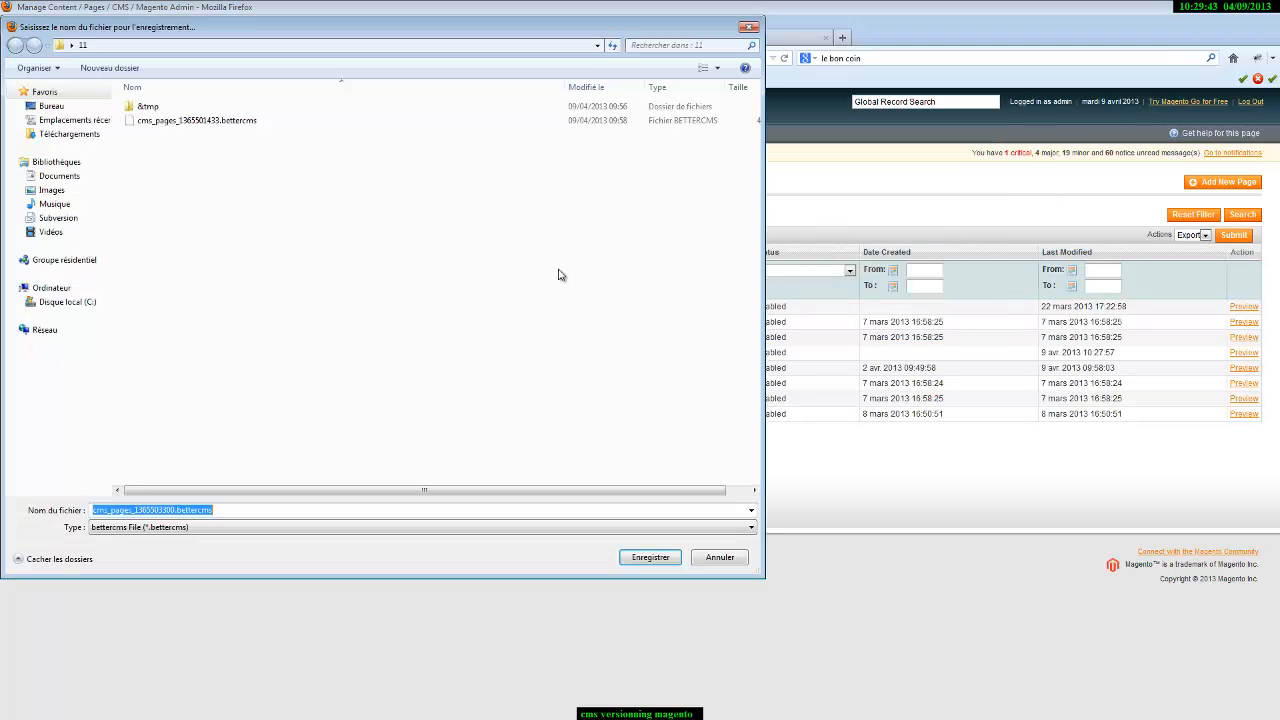
click(237, 121)
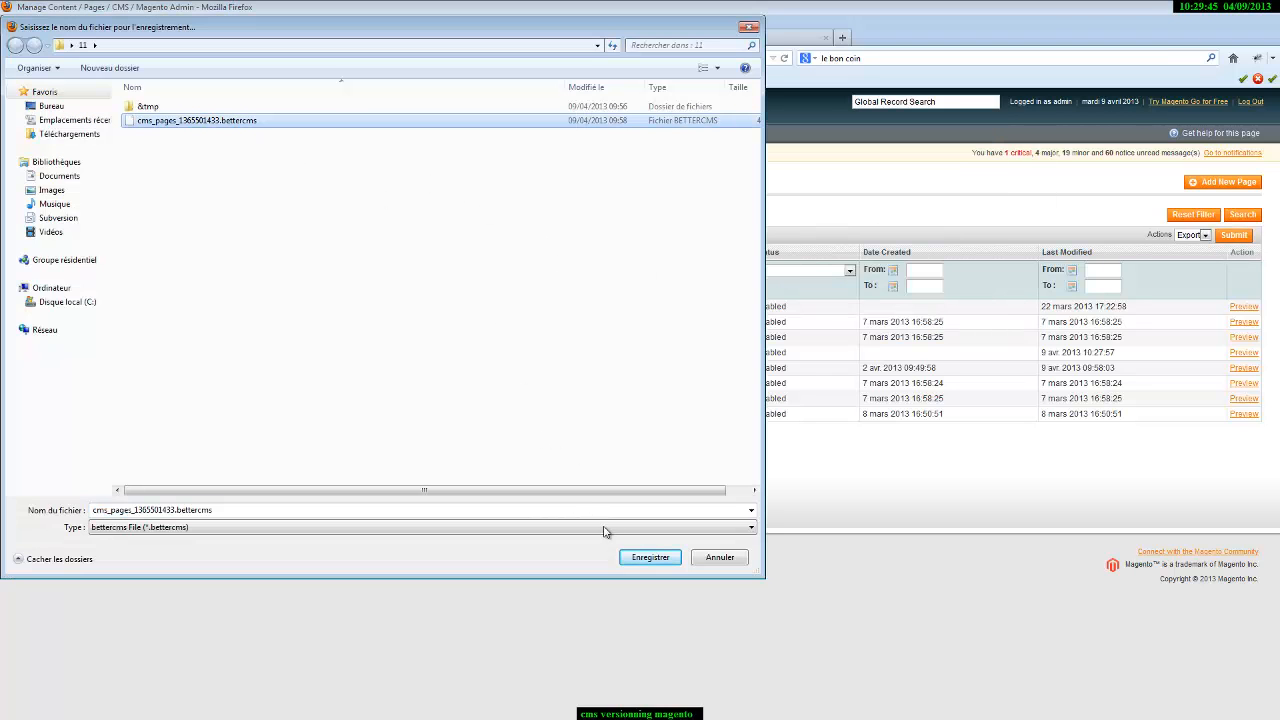
click(622, 559)
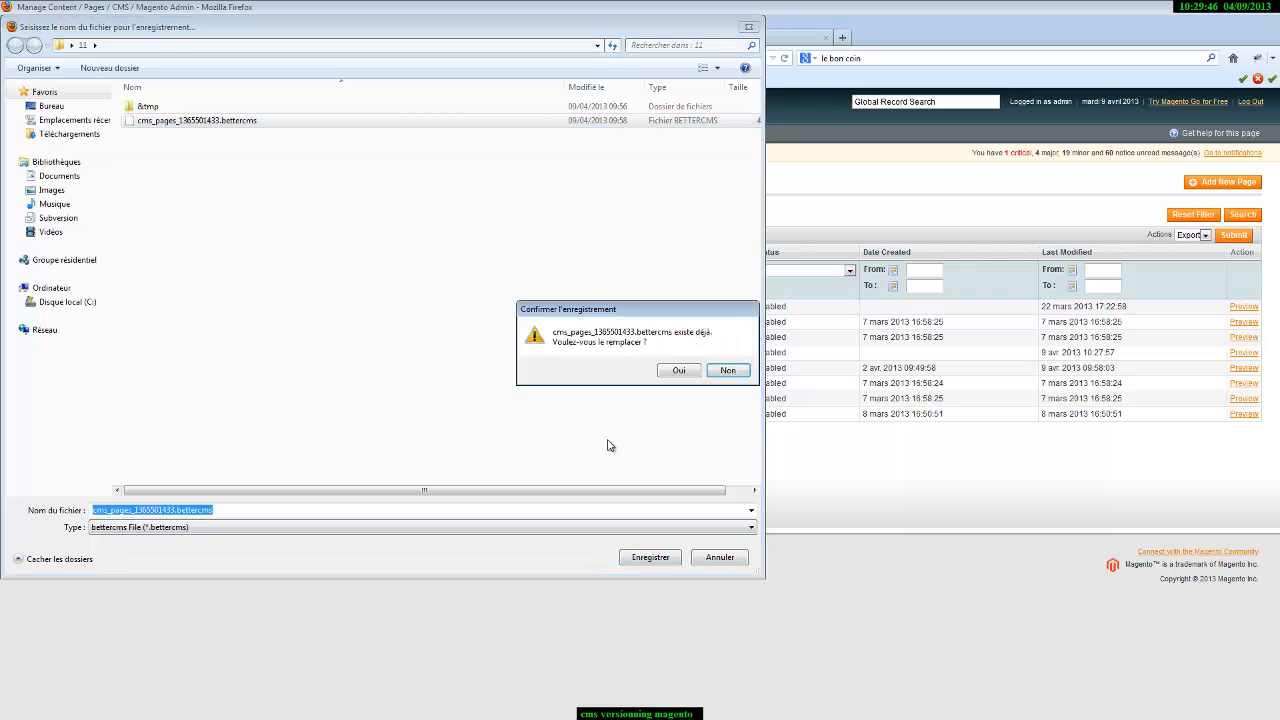
click(674, 371)
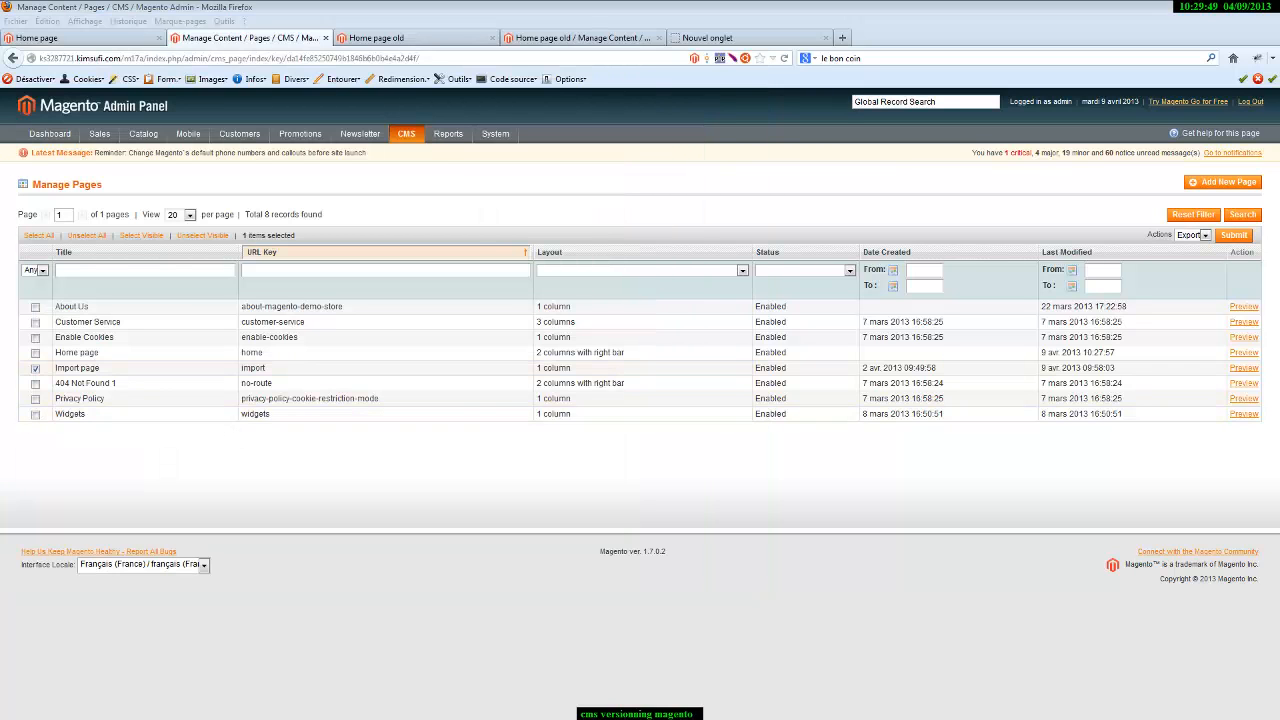
Open the CMS page 'Import page' and delete it
click(96, 368)
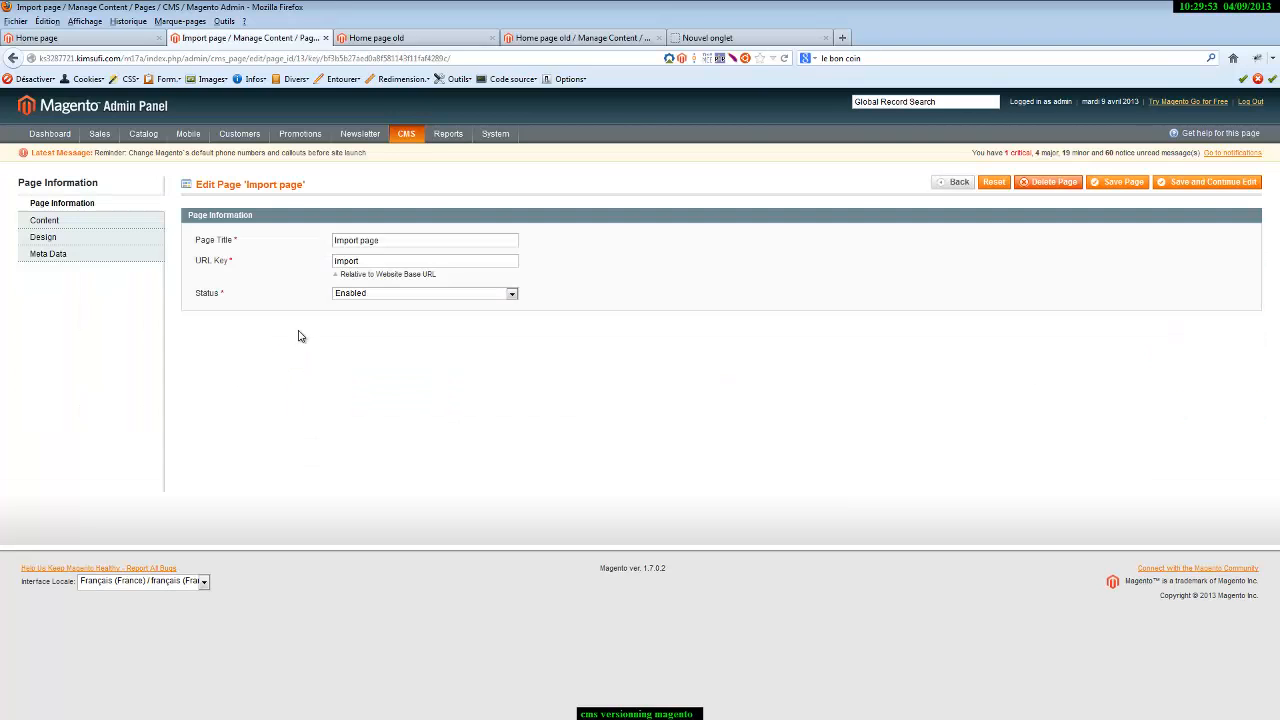
click(1049, 186)
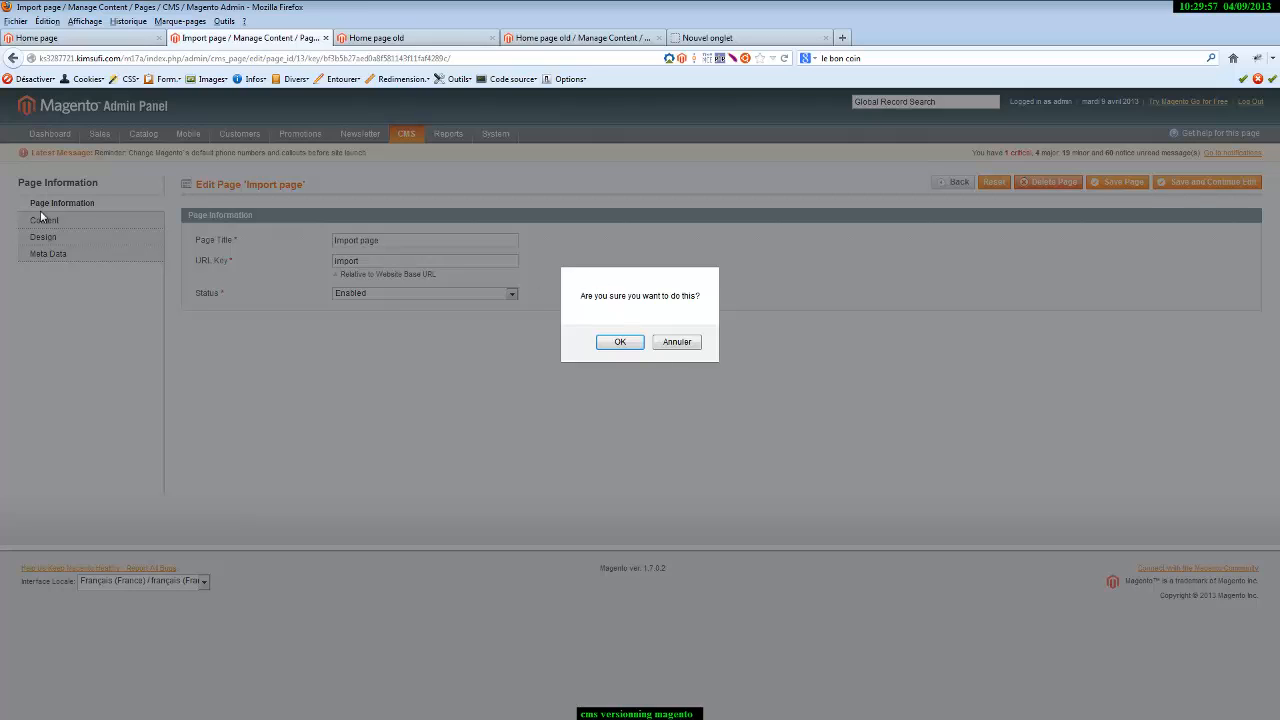
click(619, 343)
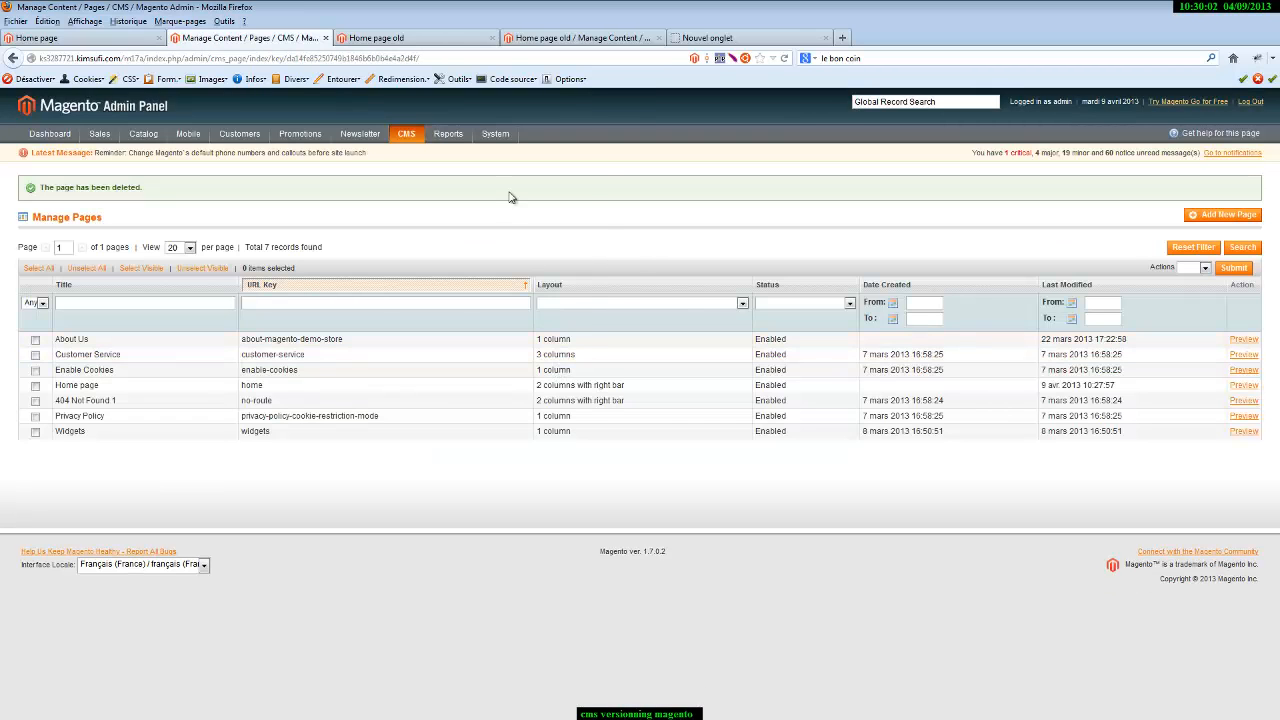
Open the Better Store CMS section of the system configuration and go to its Migration Utilities
mouse_move(495, 134)
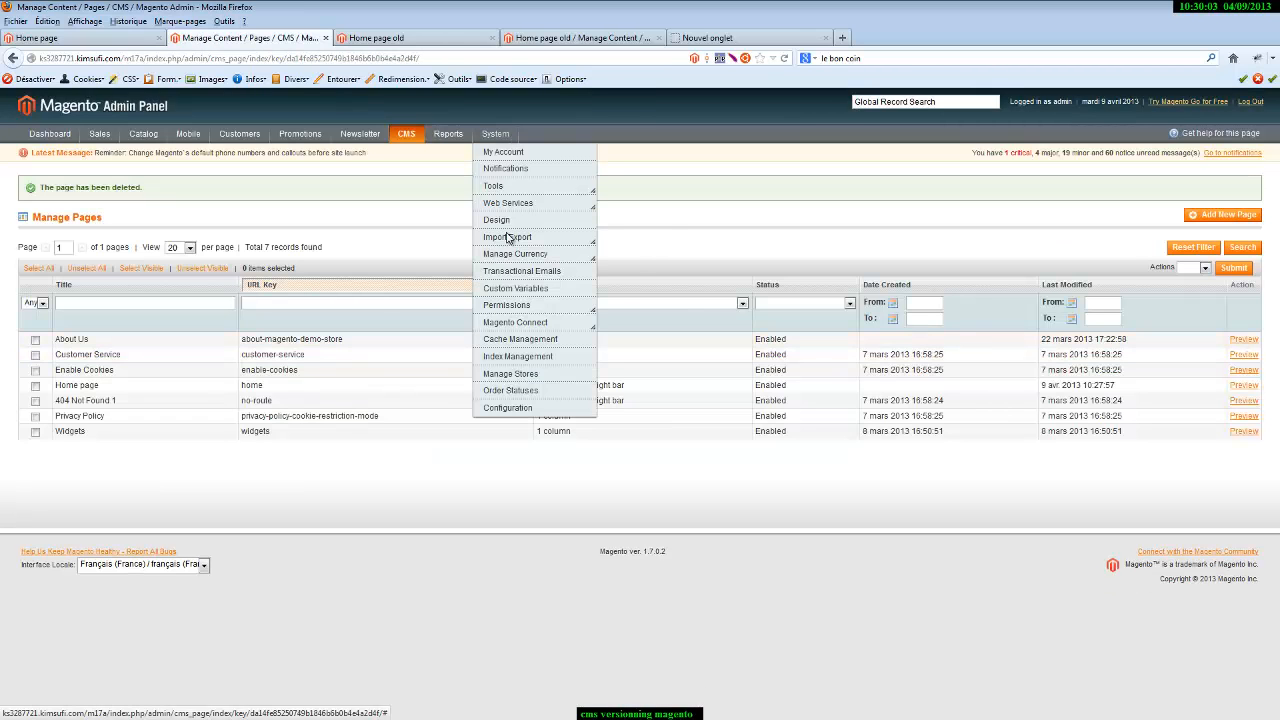
click(516, 410)
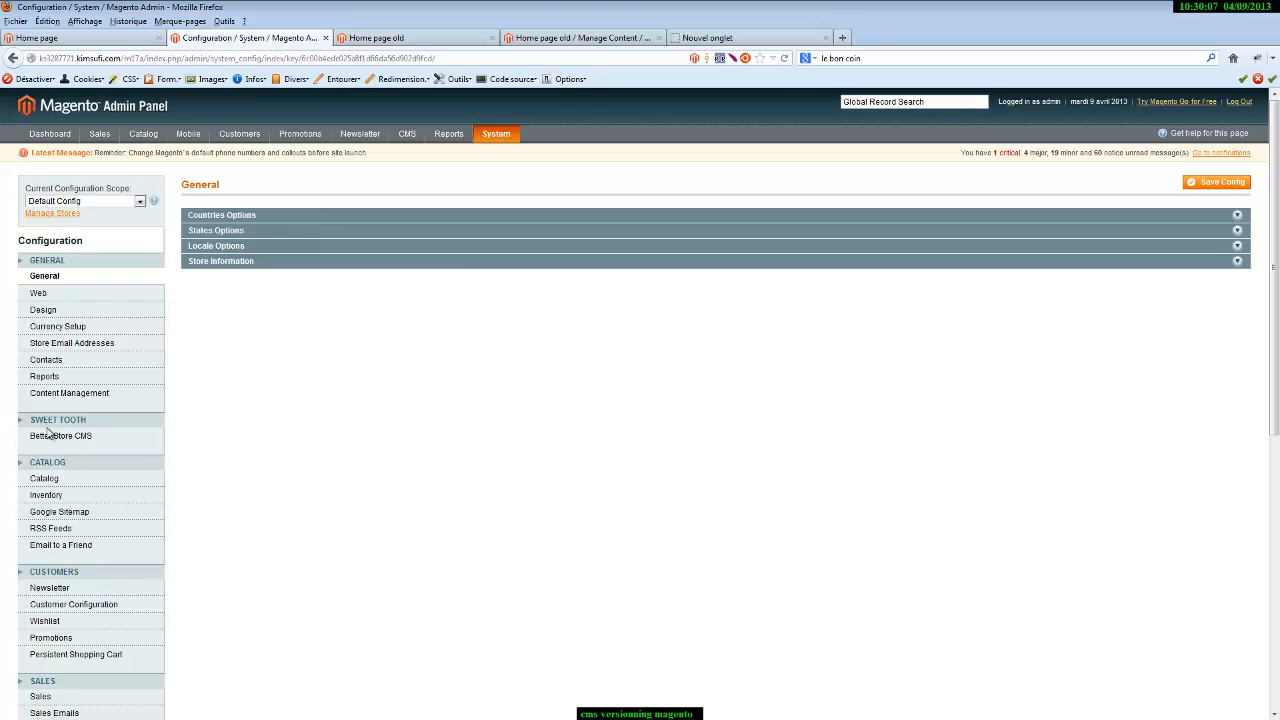
click(62, 437)
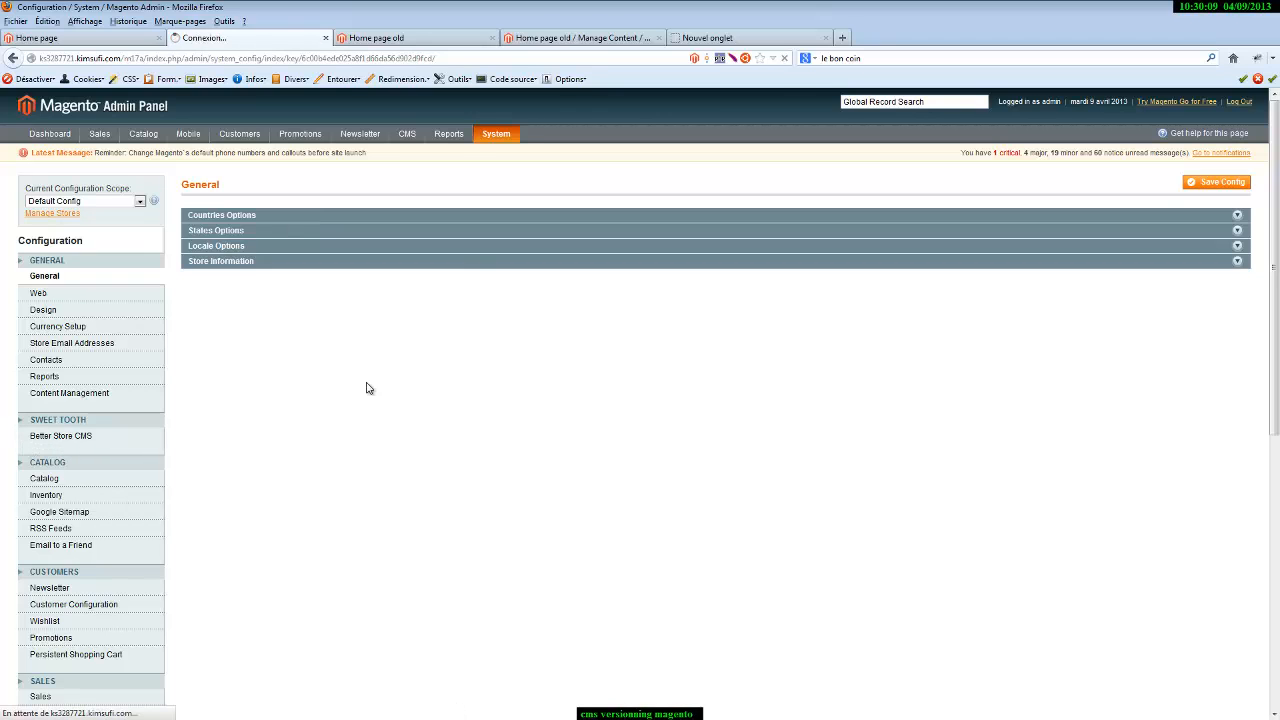
scroll(273, 493, down, 1)
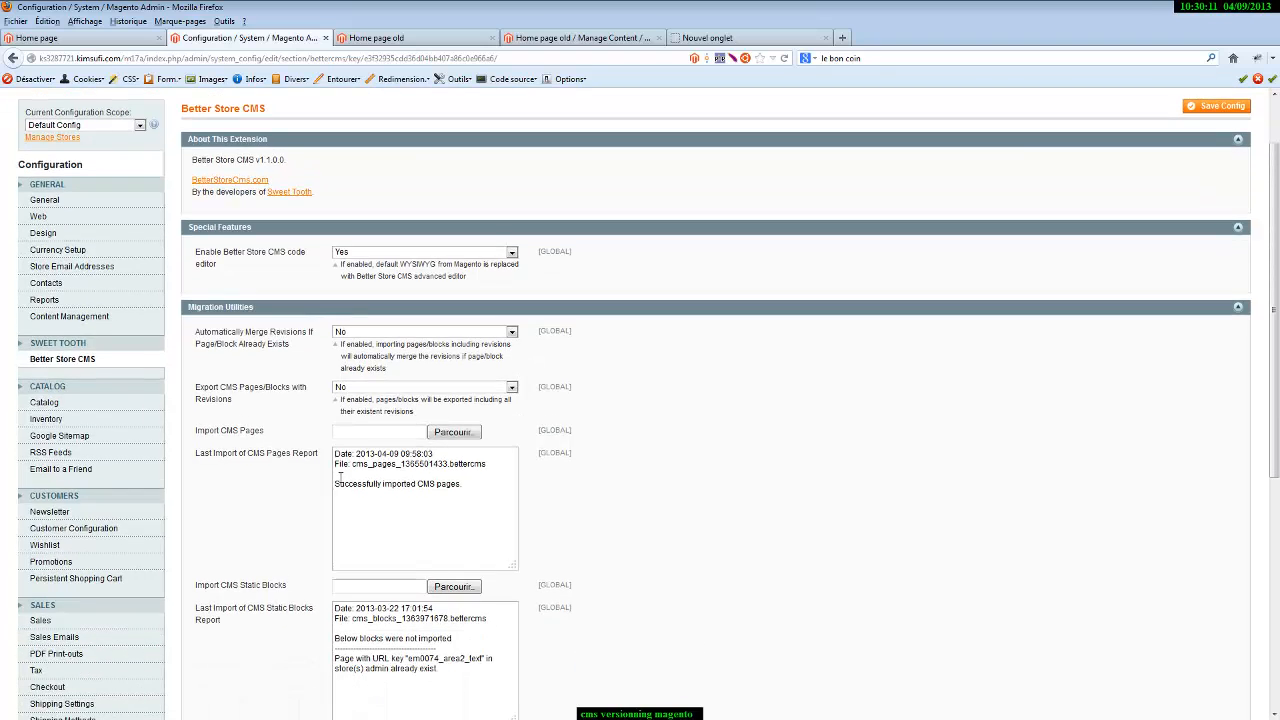
scroll(253, 467, down, 1)
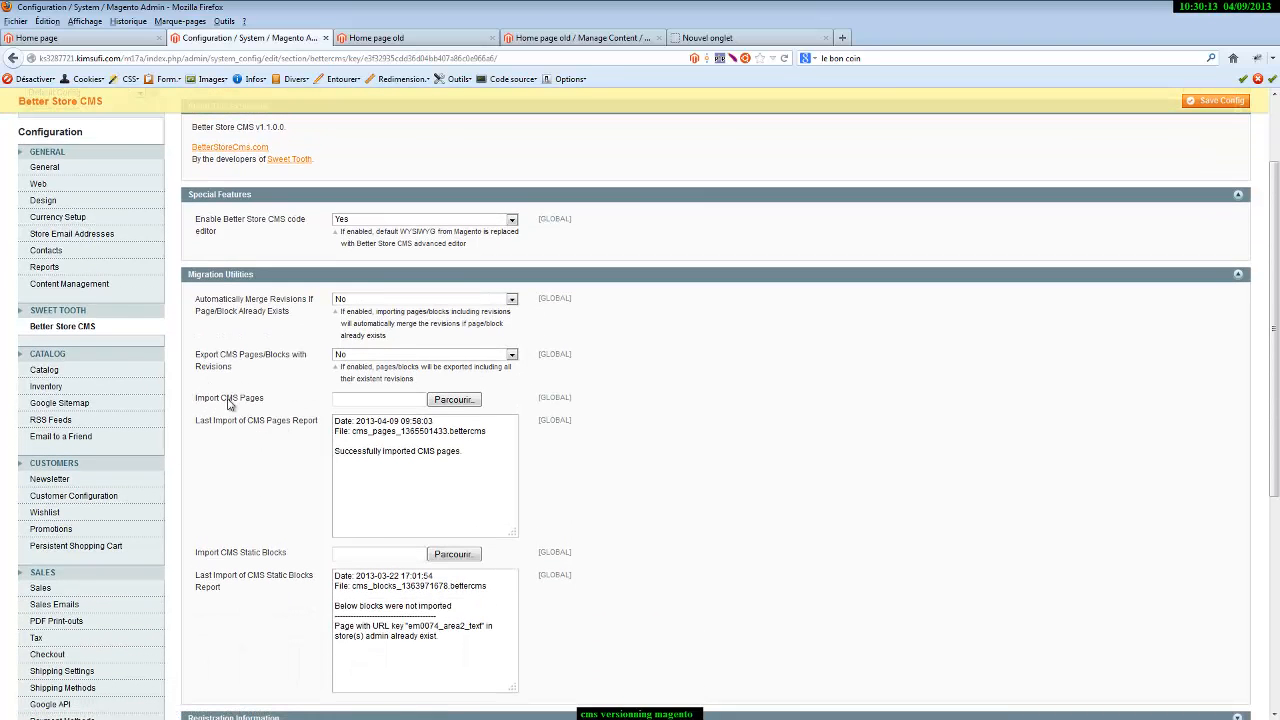
Import CMS pages from cms_pages_1365501433.bettercms, save the configuration and check the last pages import report
click(454, 399)
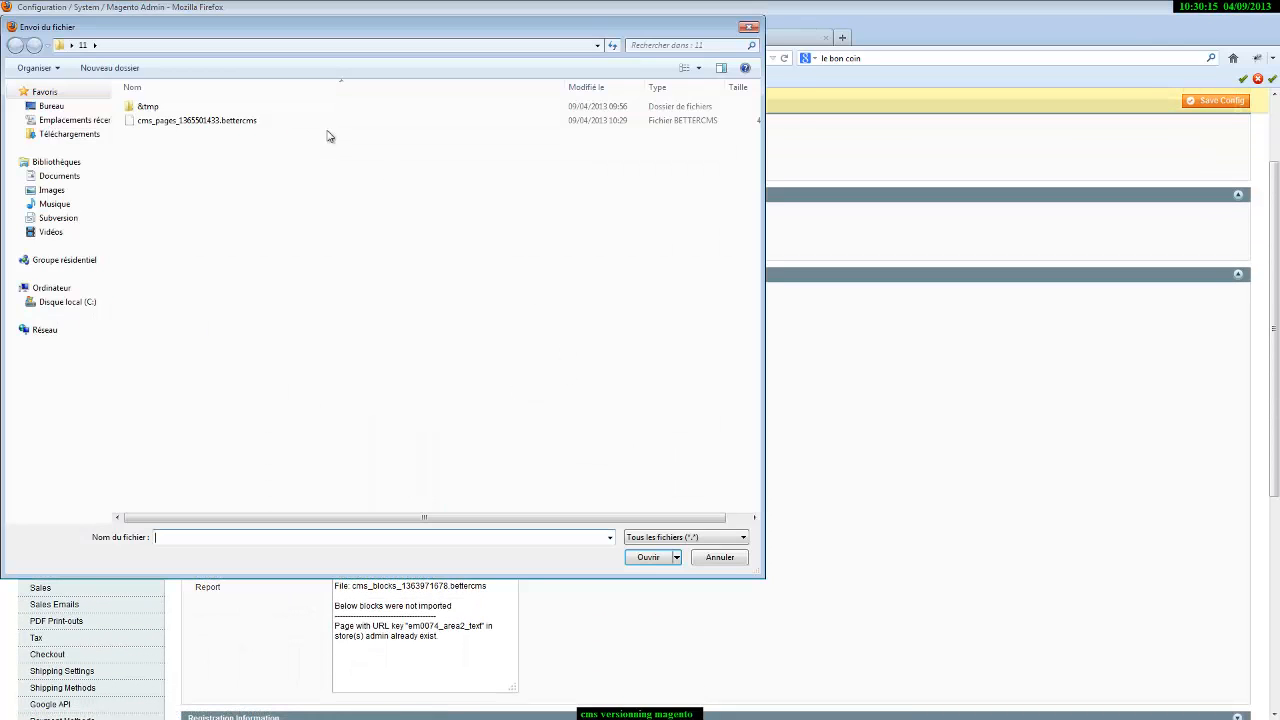
double_click(180, 122)
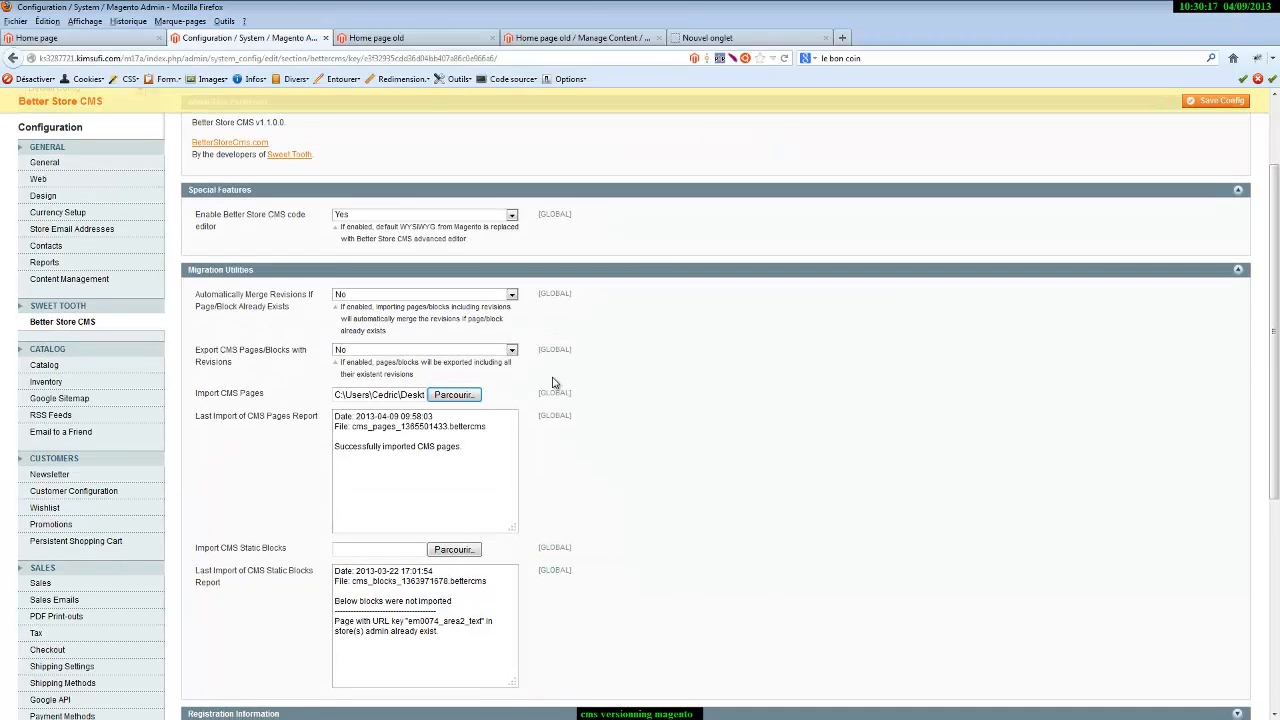
scroll(1097, 287, up, 1)
click(1208, 108)
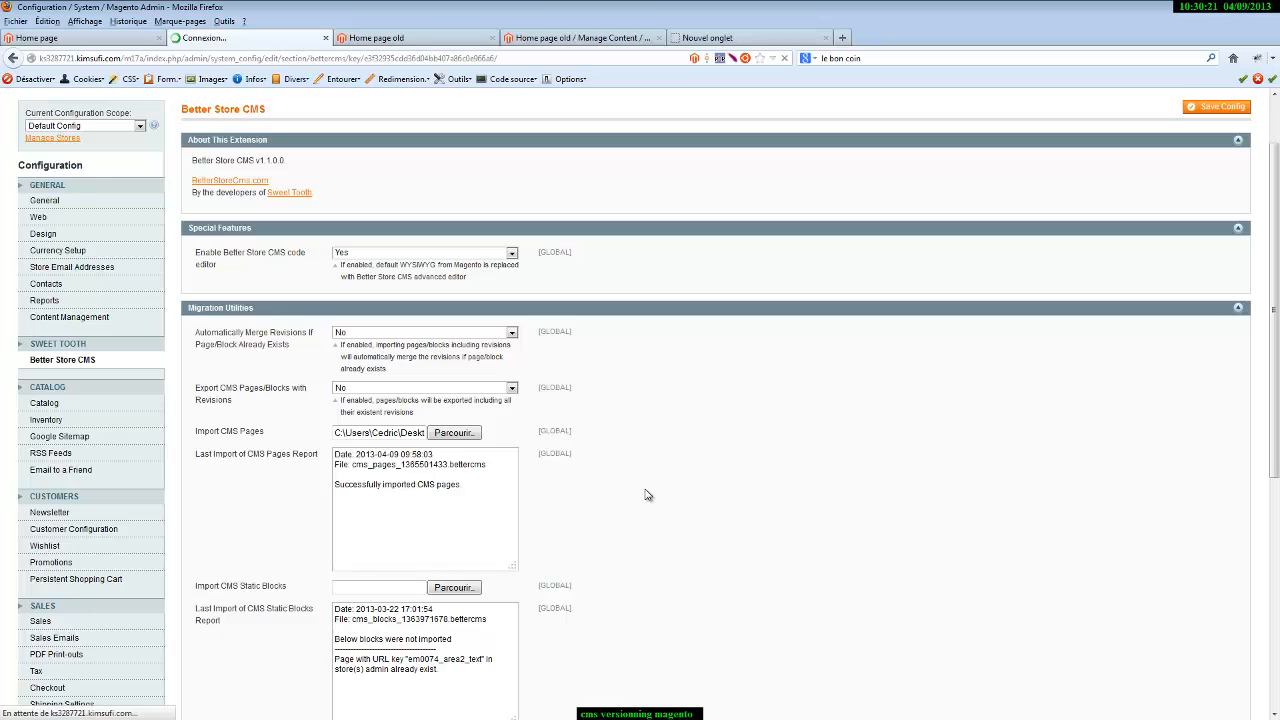
scroll(646, 495, down, 3)
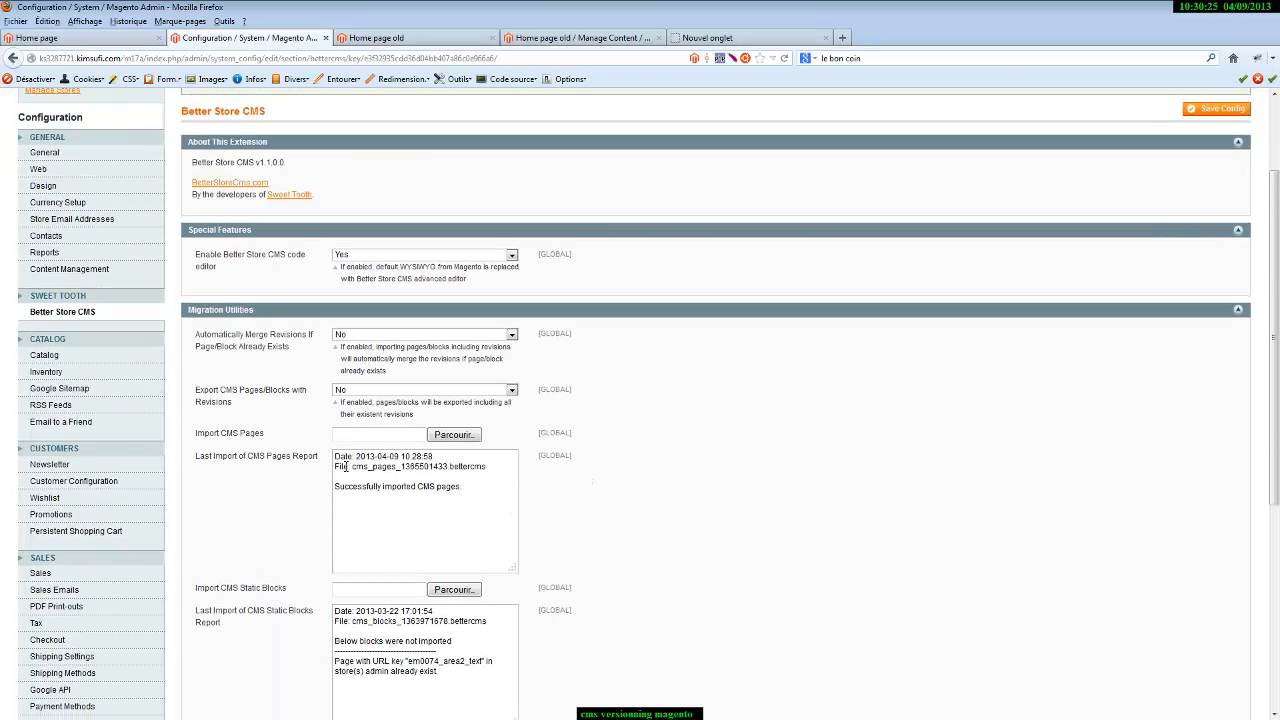
scroll(691, 480, up, 3)
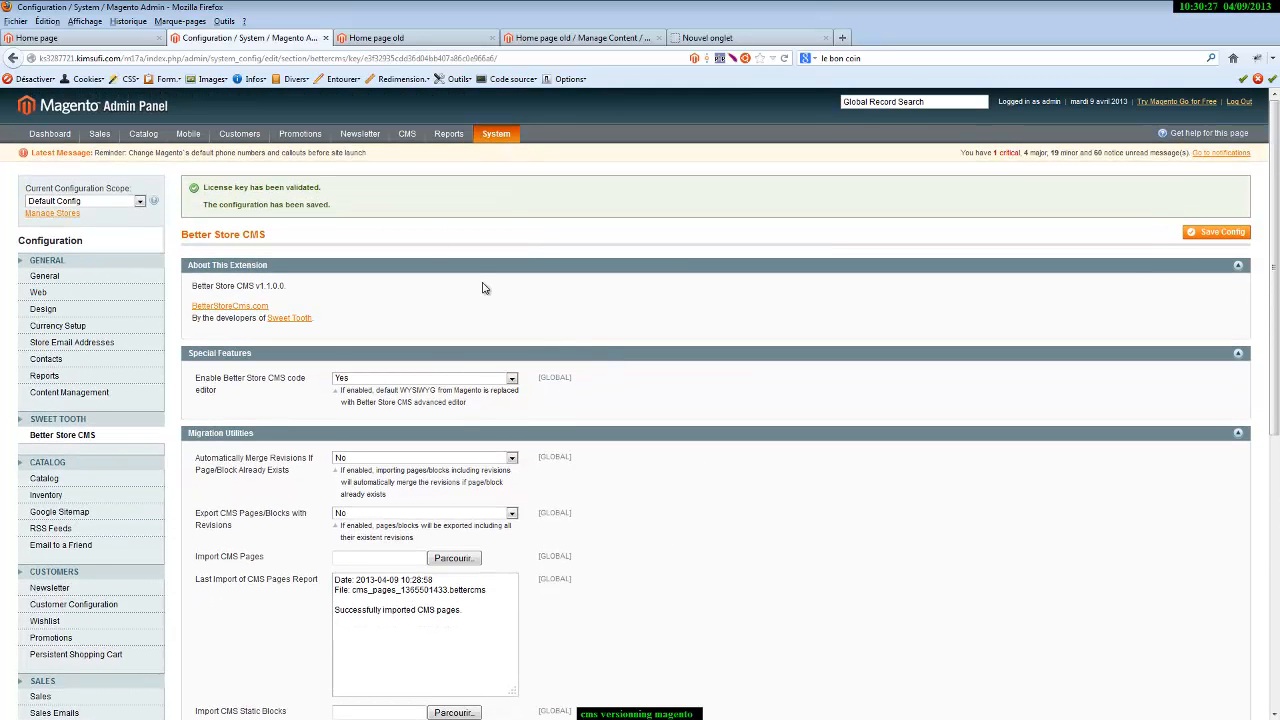
Open the re-imported 'Import page' from the CMS pages list and display its content
mouse_move(405, 133)
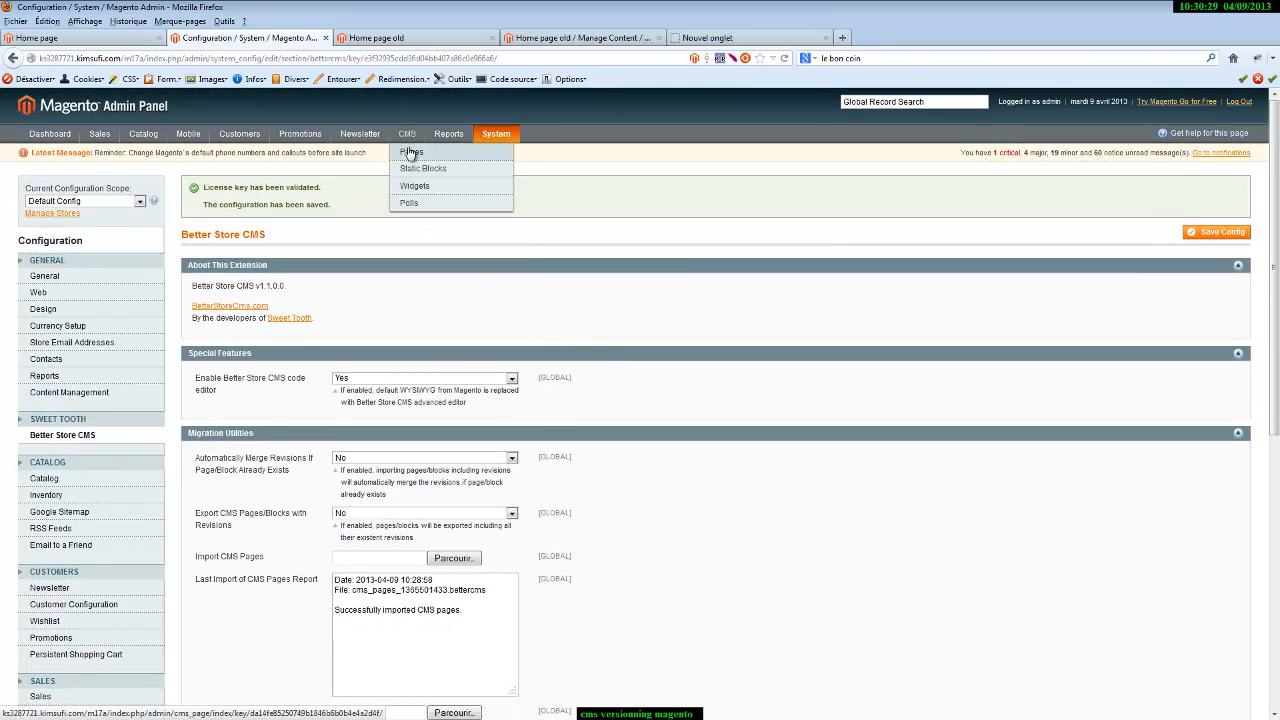
click(411, 153)
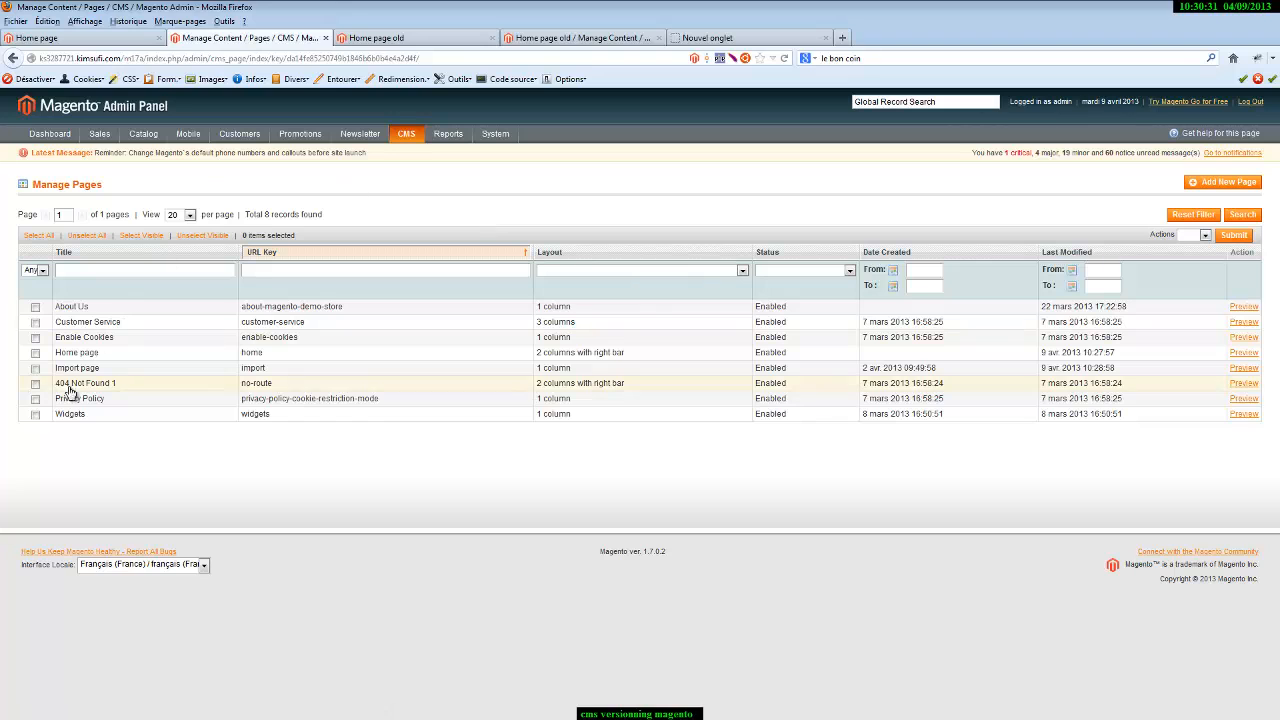
click(104, 372)
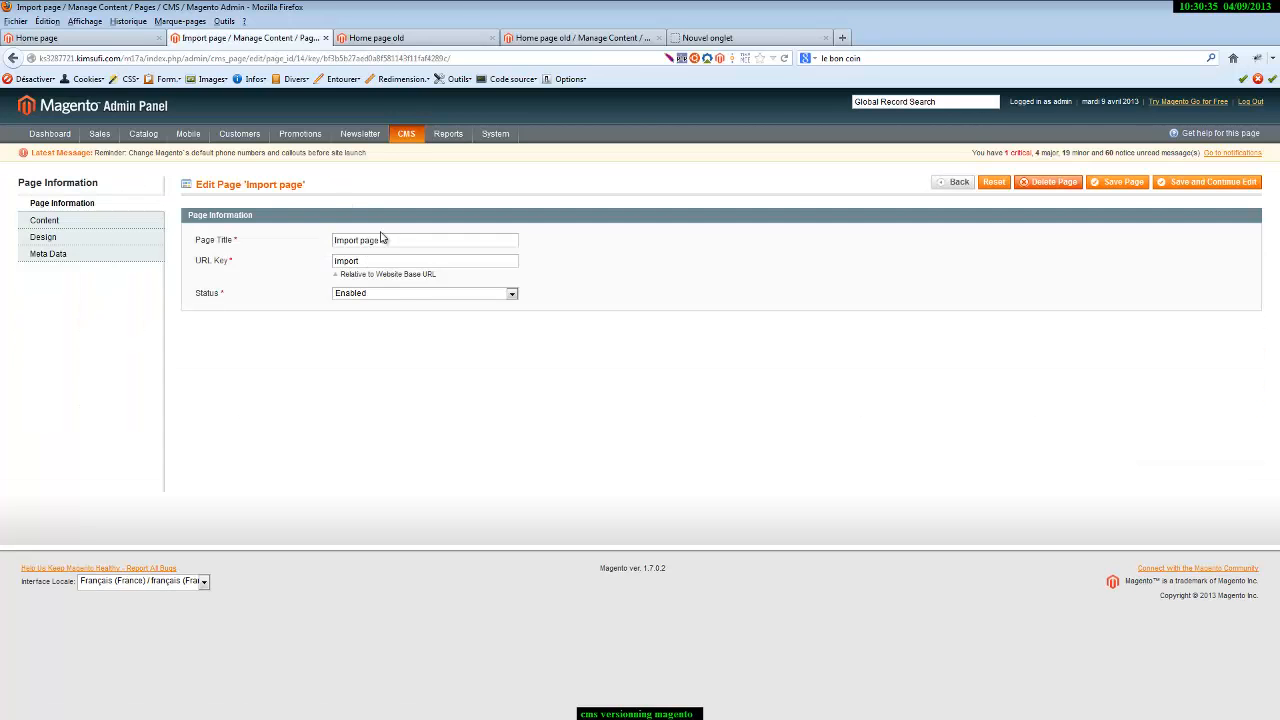
click(62, 222)
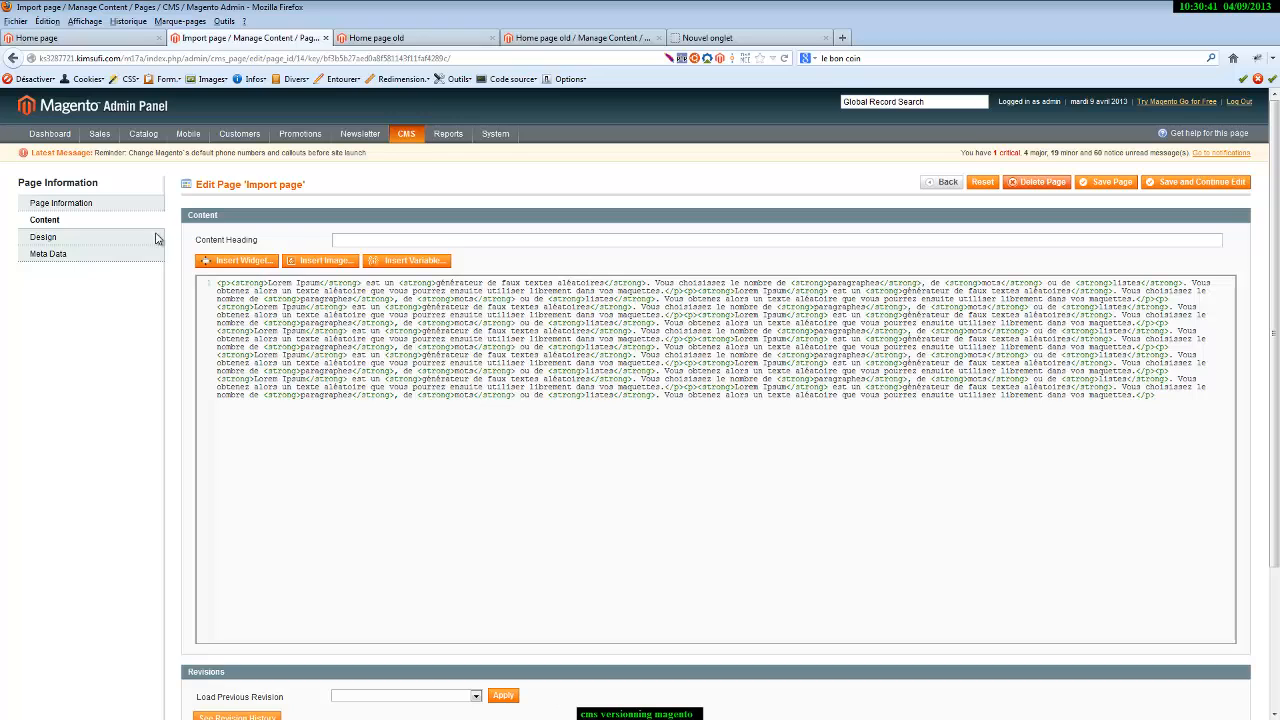
mouse_move(410, 139)
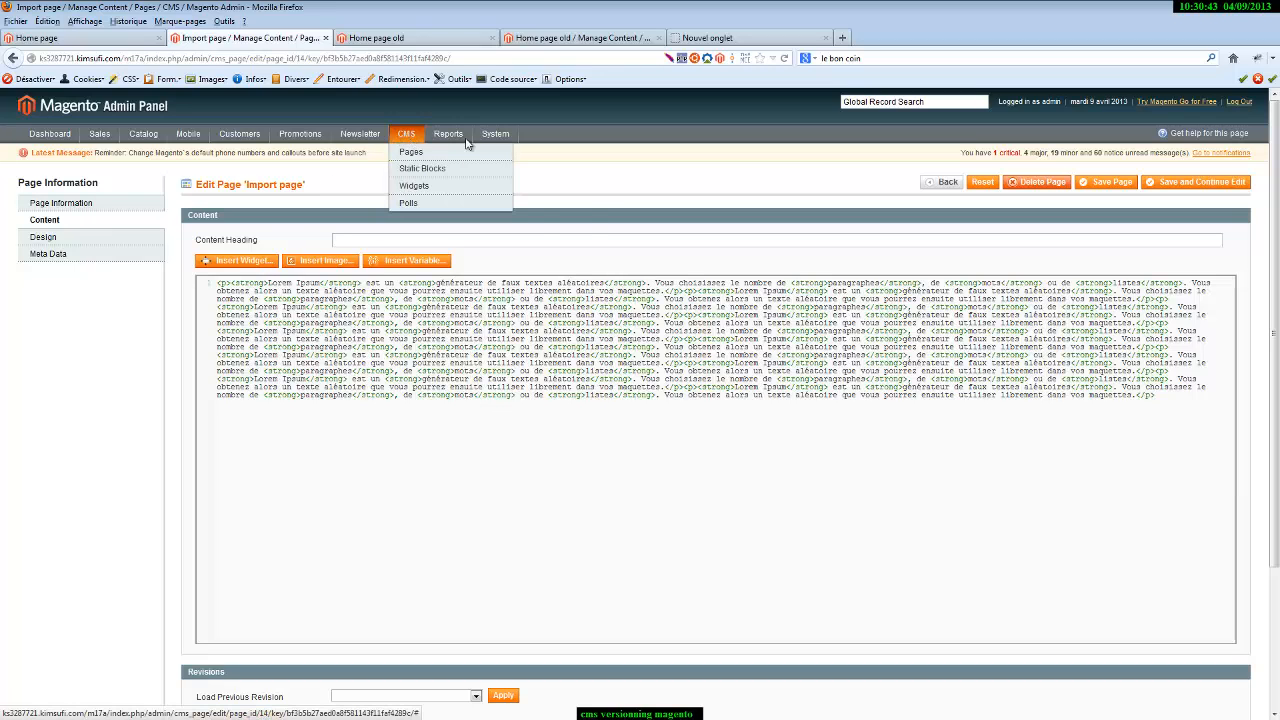
Return to the Better Store CMS section of the system configuration and review its migration options and the import reports for pages and static blocks
mouse_move(495, 137)
click(508, 407)
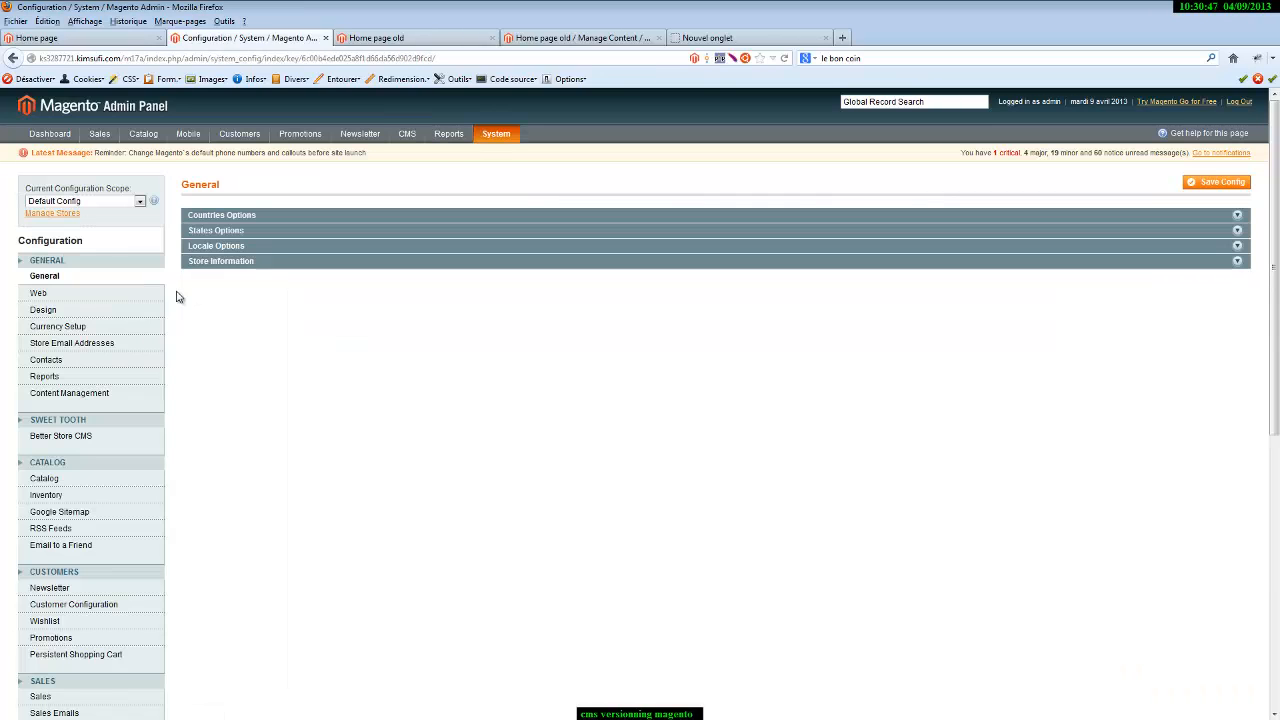
click(100, 436)
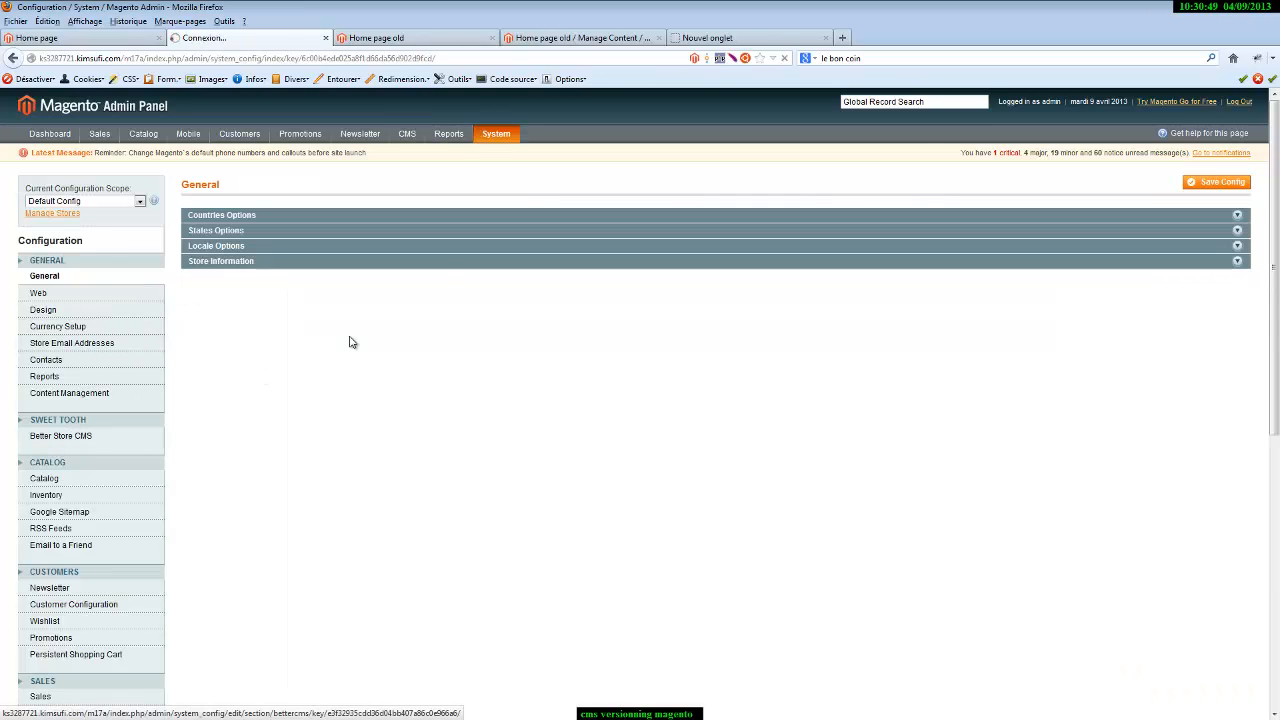
scroll(237, 424, down, 3)
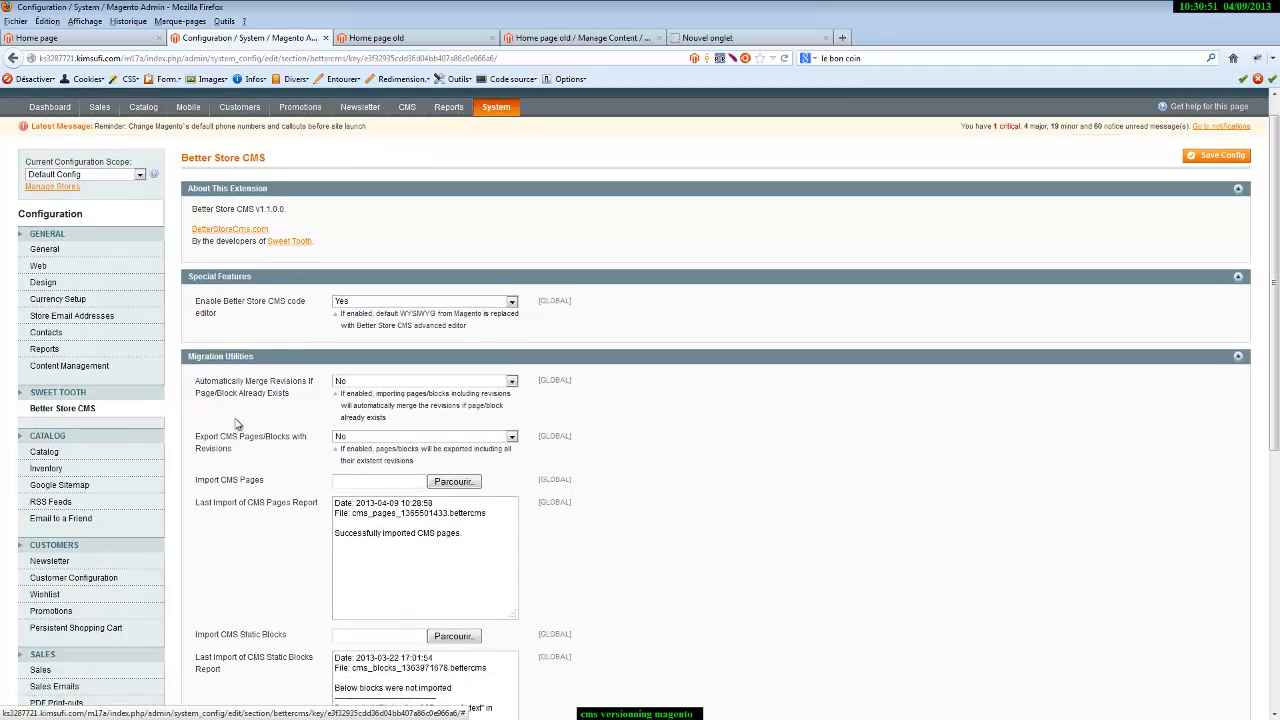
scroll(237, 424, down, 3)
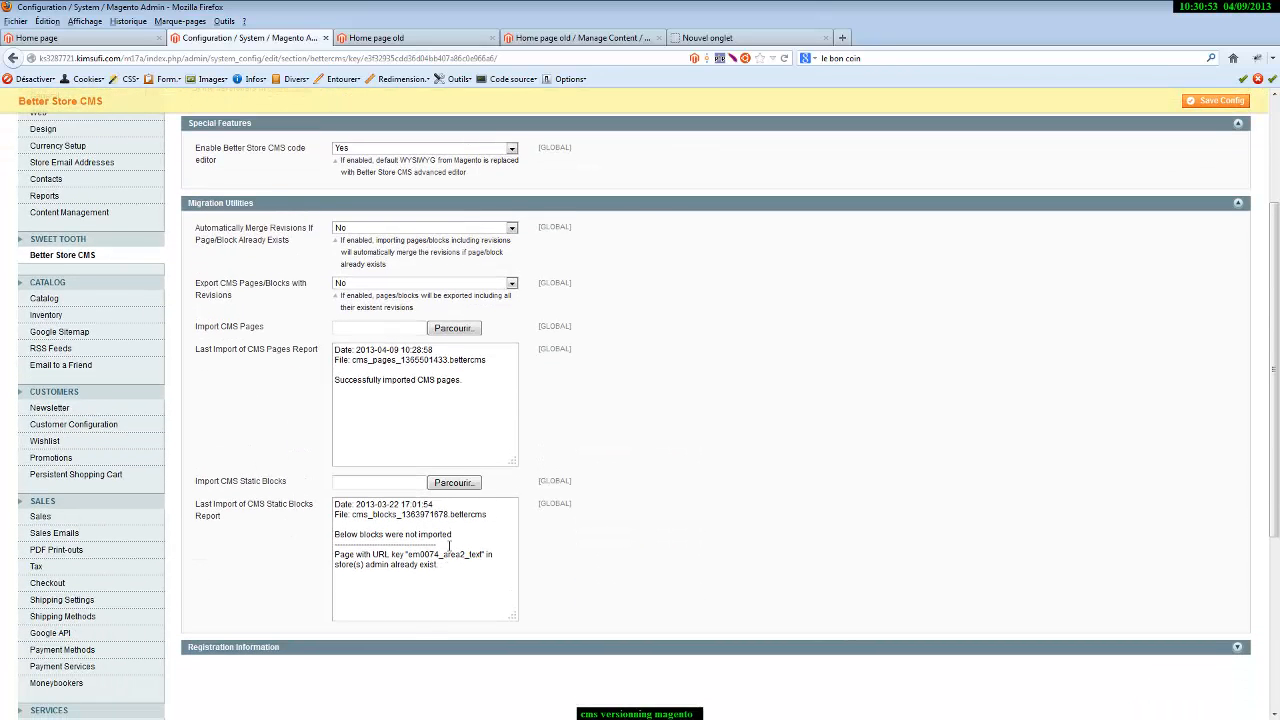
scroll(558, 415, down, 1)
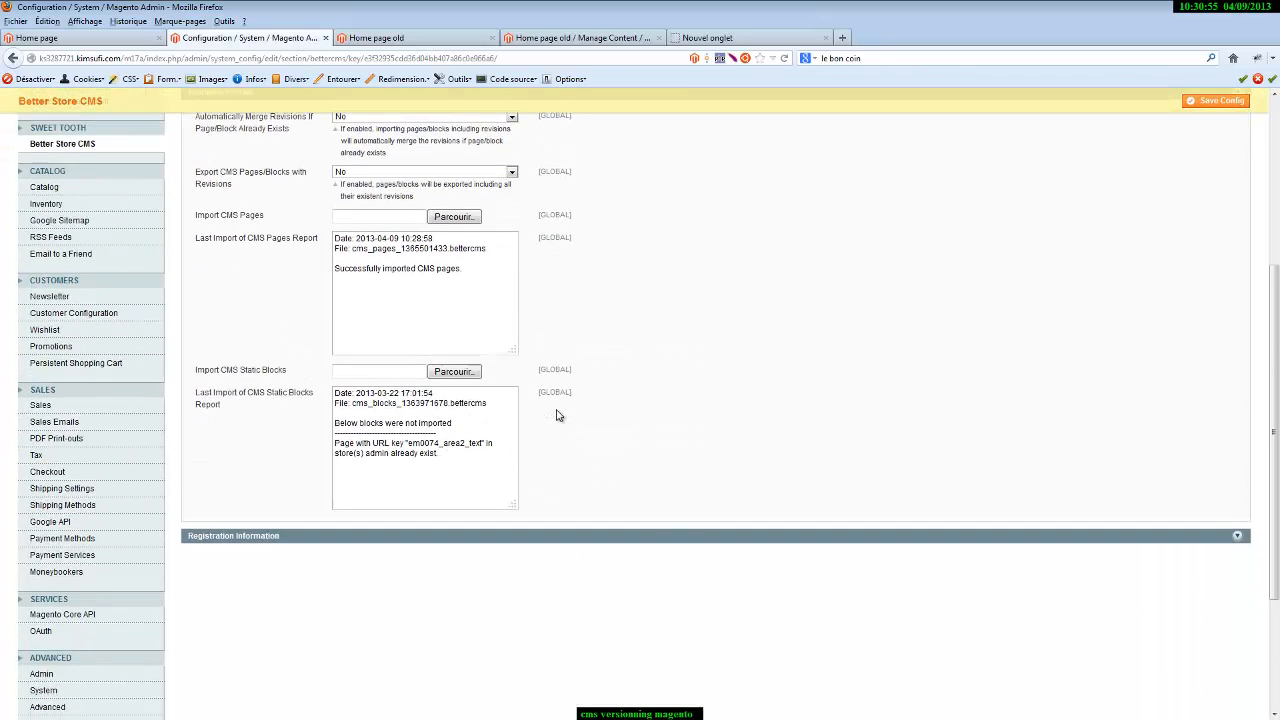
scroll(582, 418, up, 2)
scroll(583, 402, up, 2)
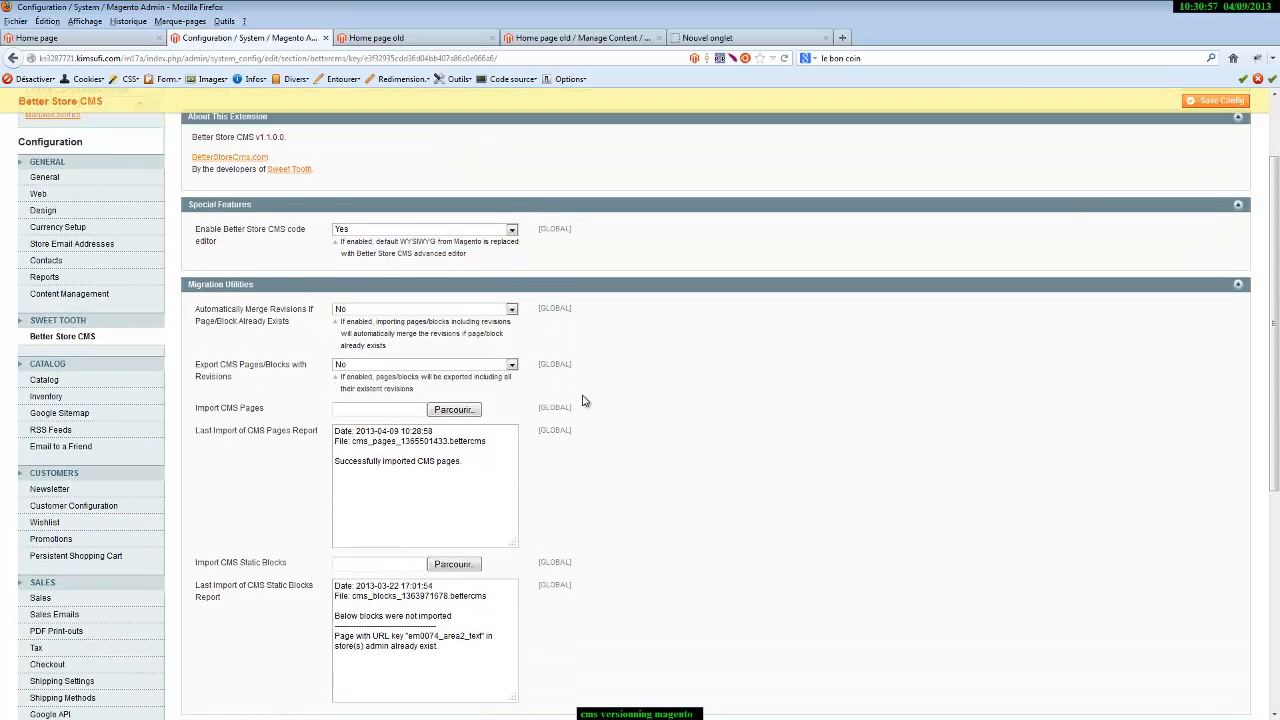